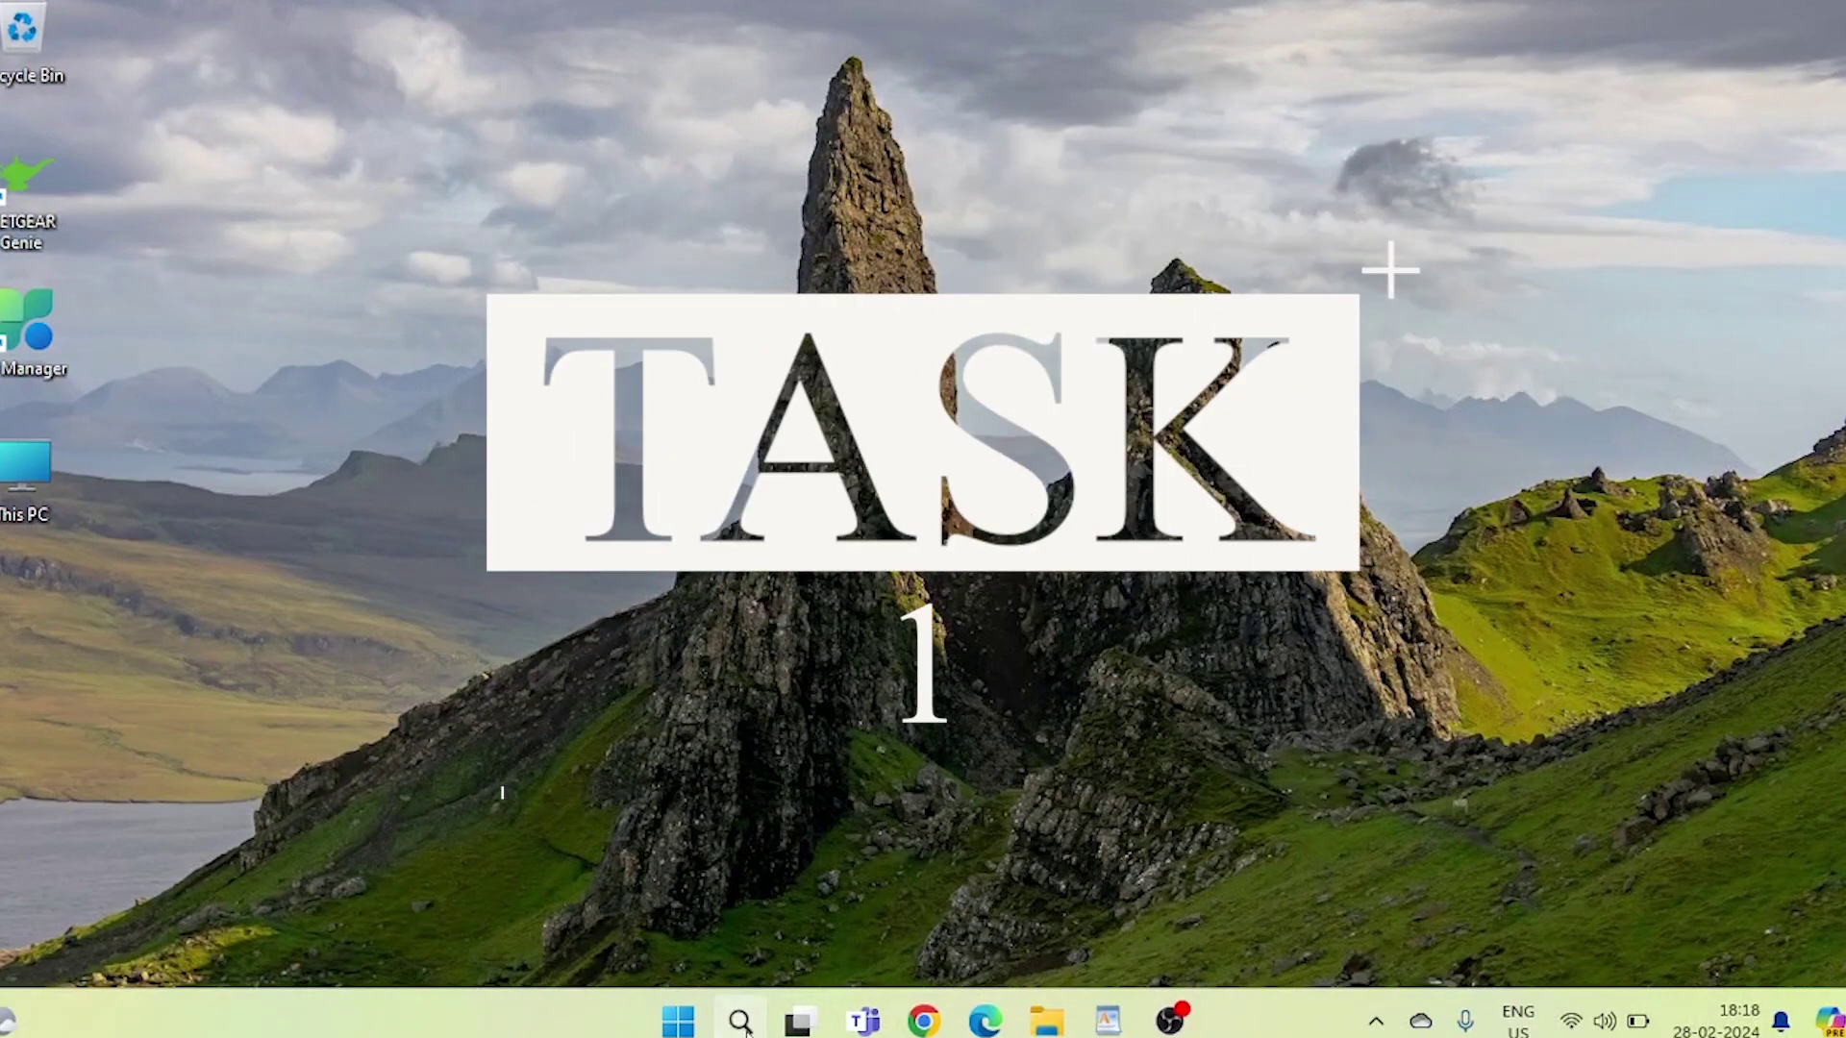
Step: Find Task Scheduler through Windows search, open it, and maximize its window
left_click(375, 1024)
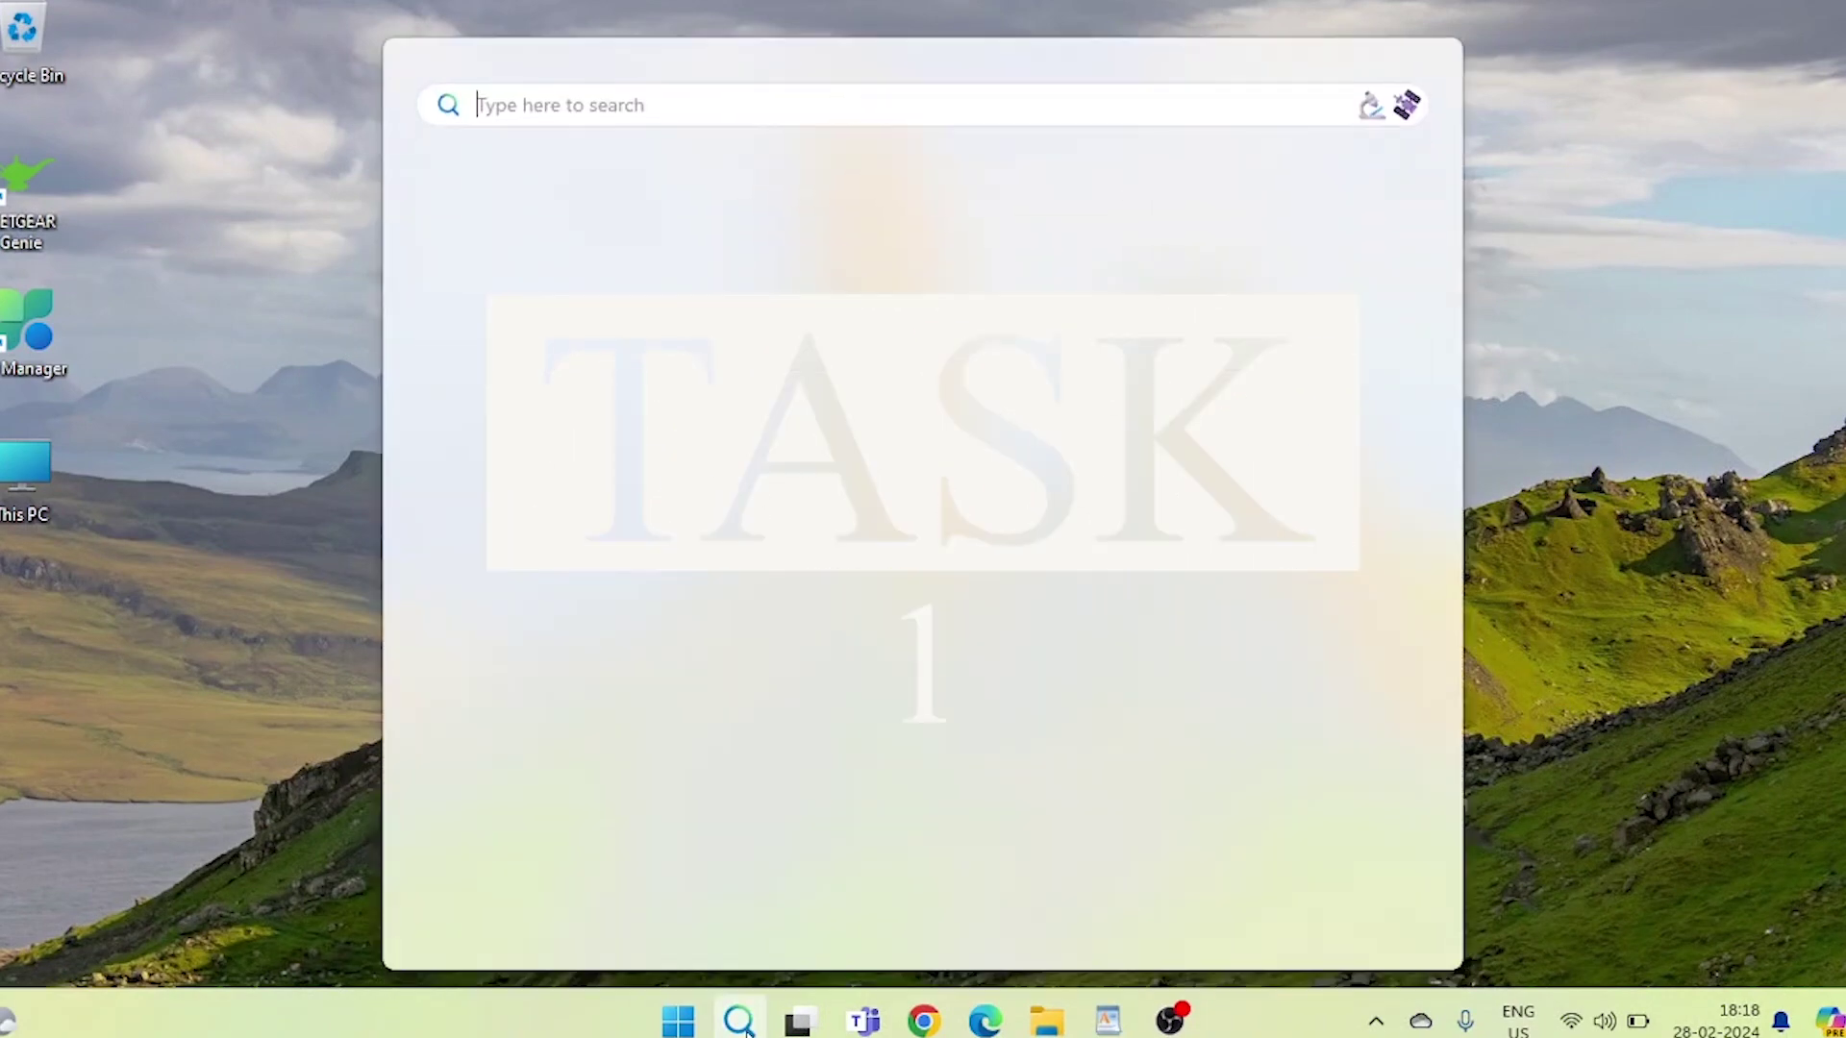
type("task sc")
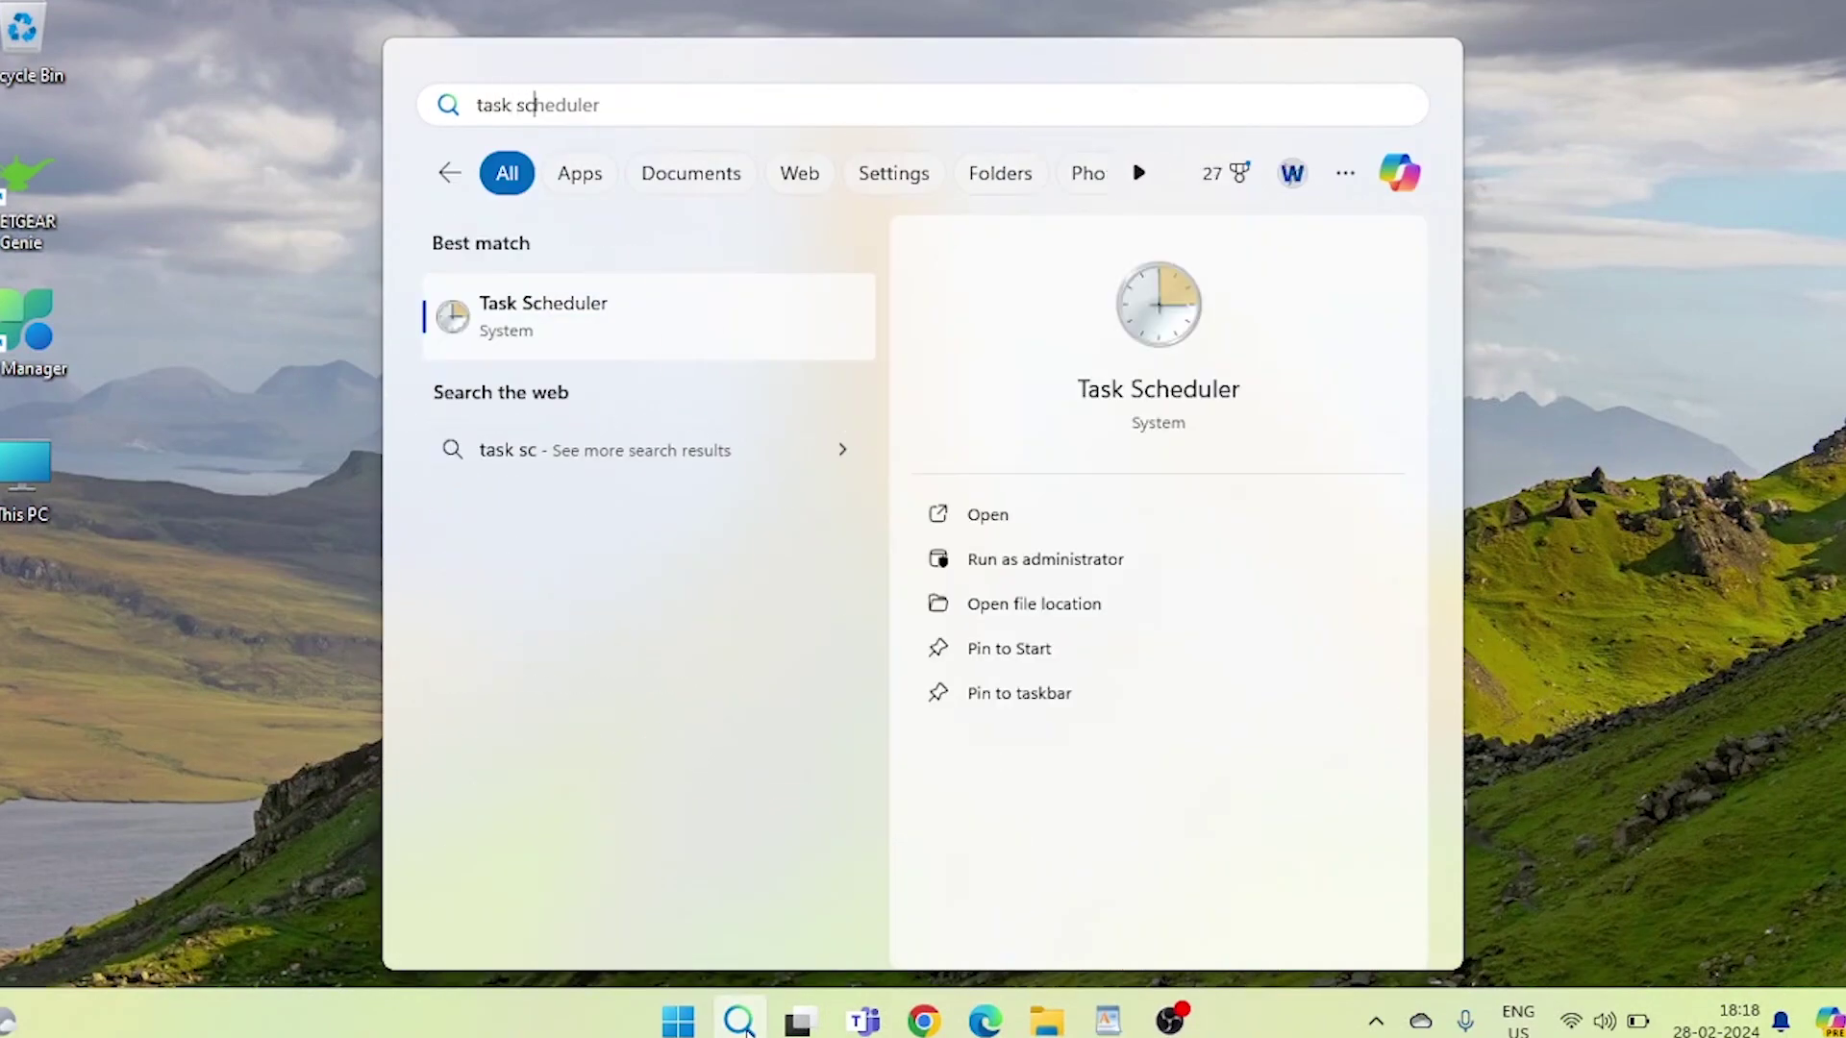
left_click(588, 325)
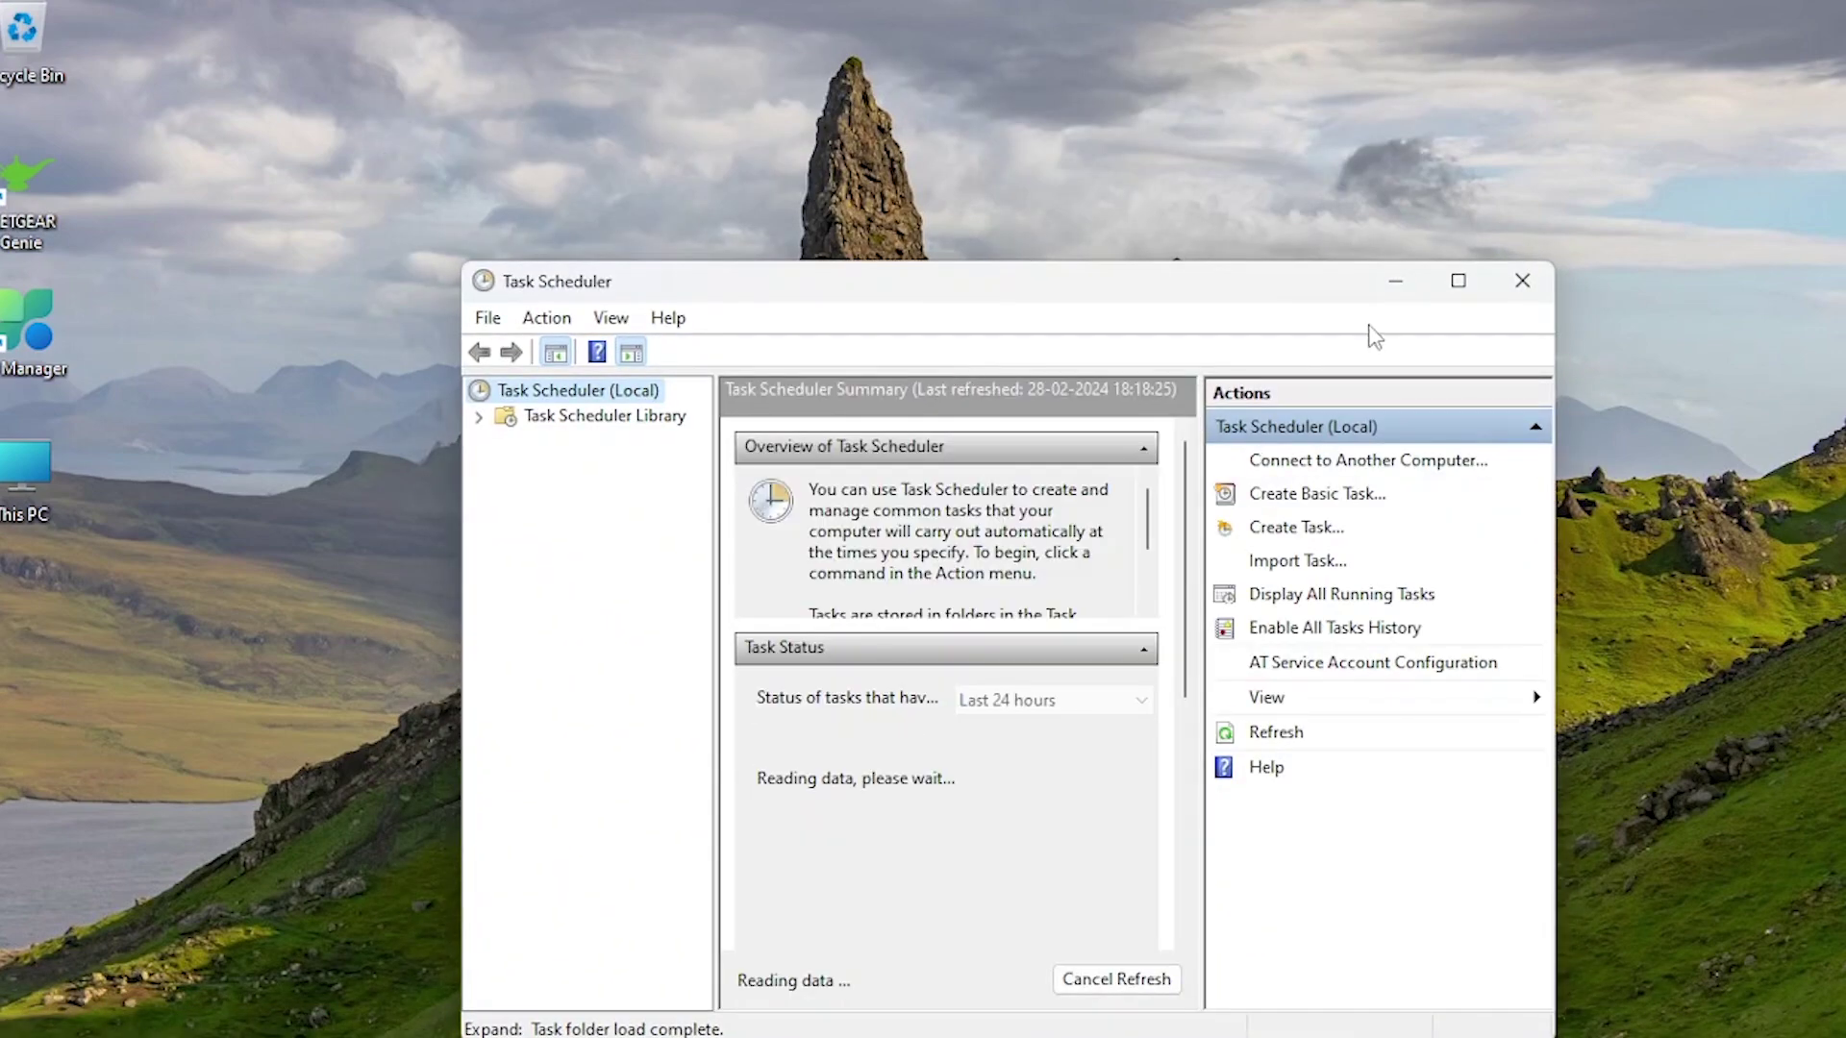
left_click(1459, 280)
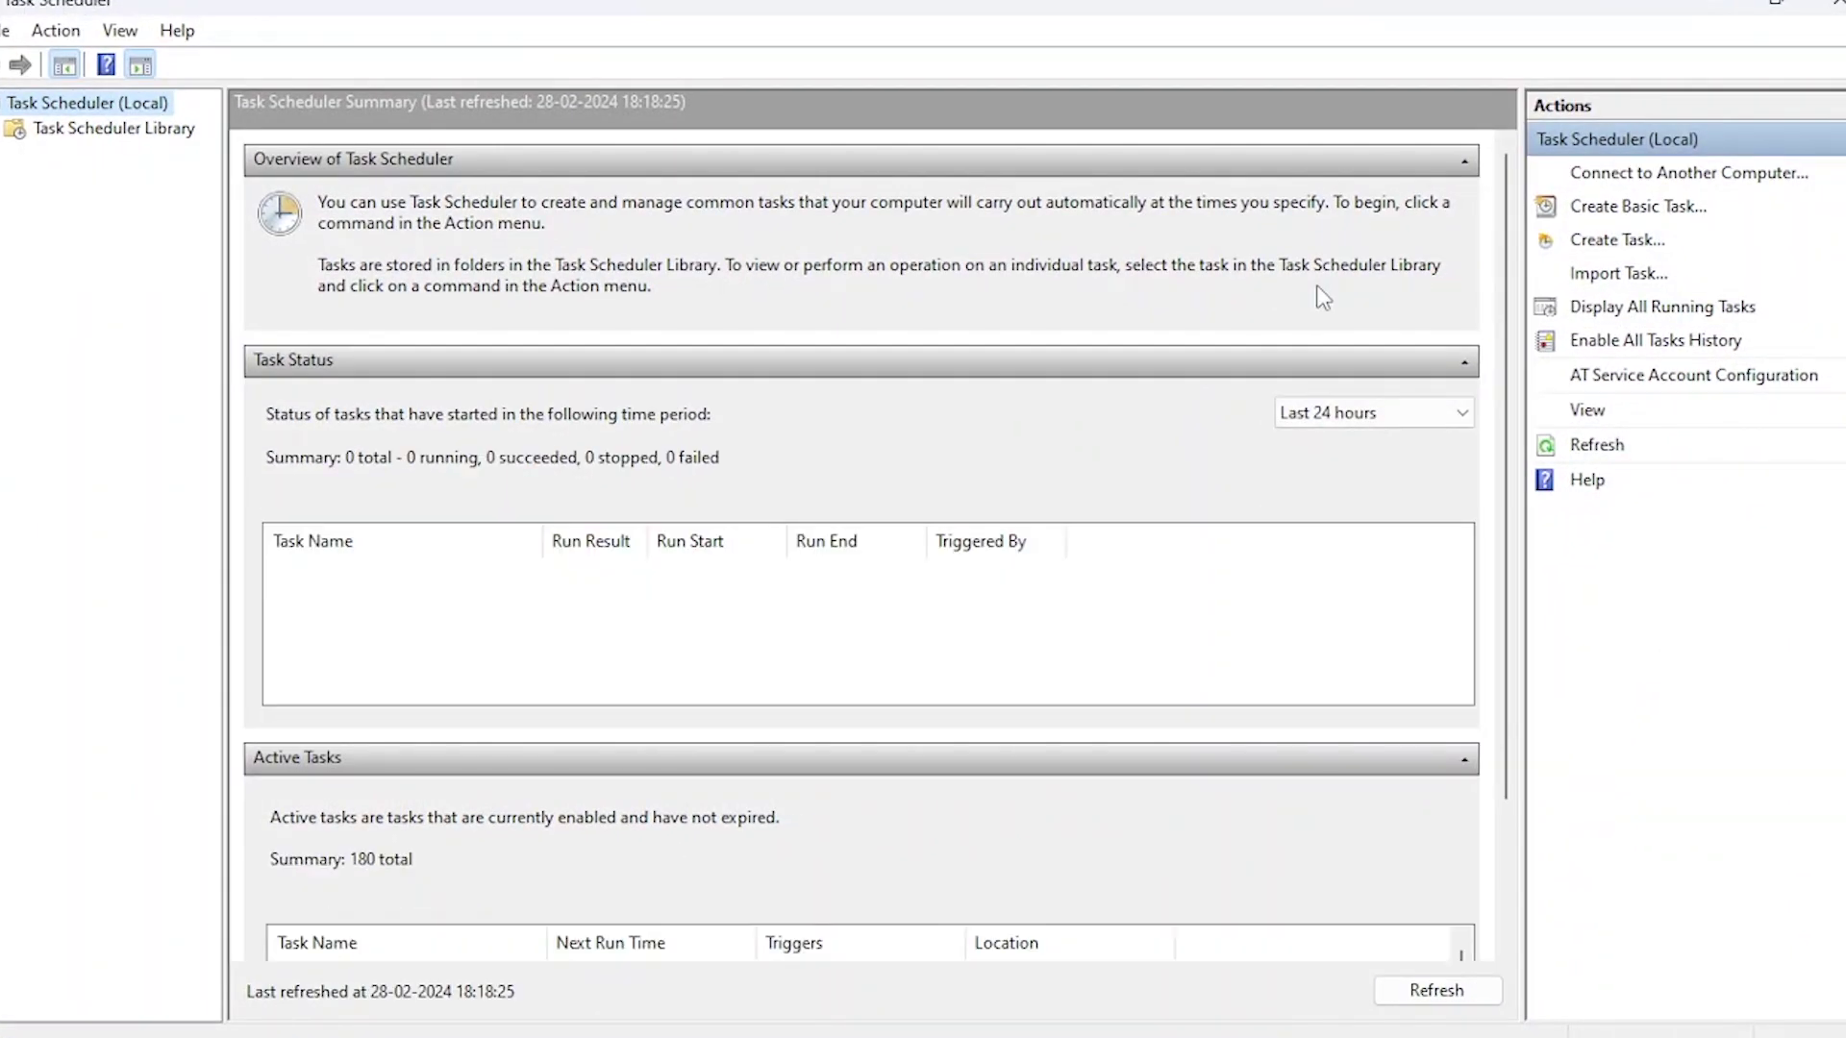
Step: Start a basic task named 'Automated Disk Cleanup' and continue to its trigger
left_click(1596, 213)
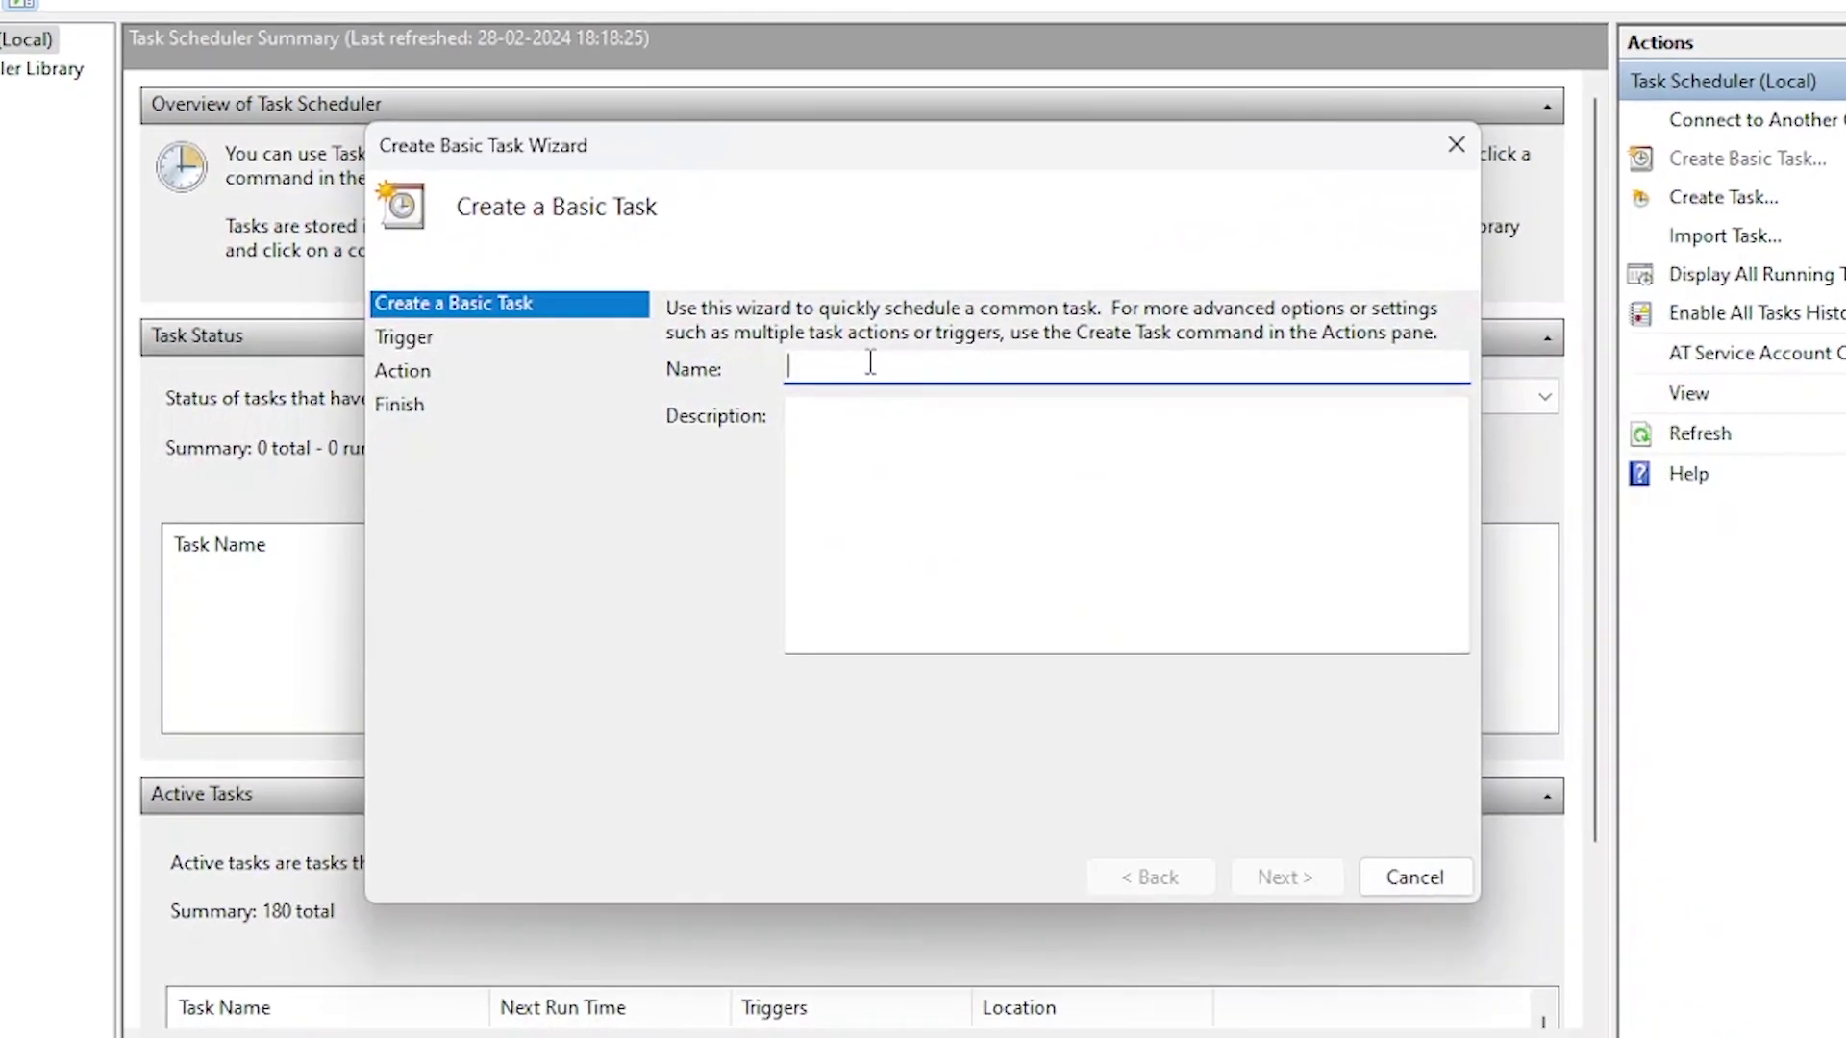
type("Automated")
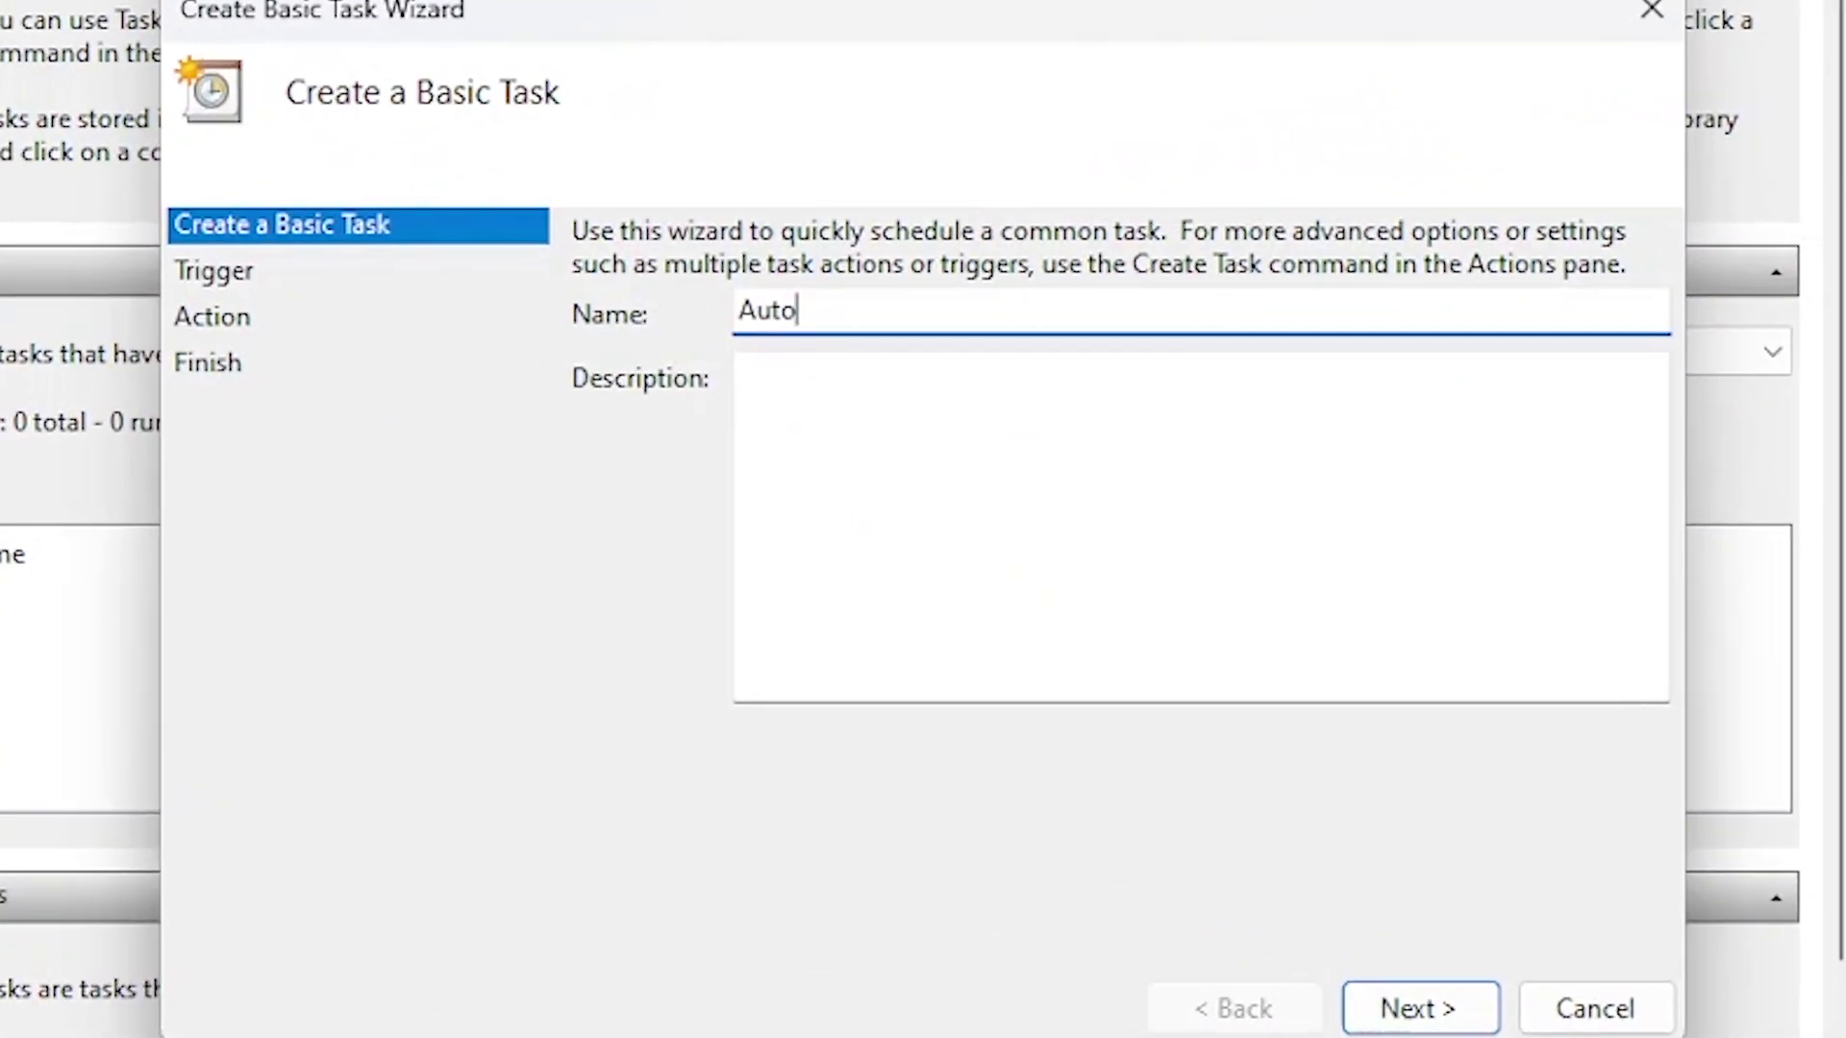
type(" Disk Cleanup")
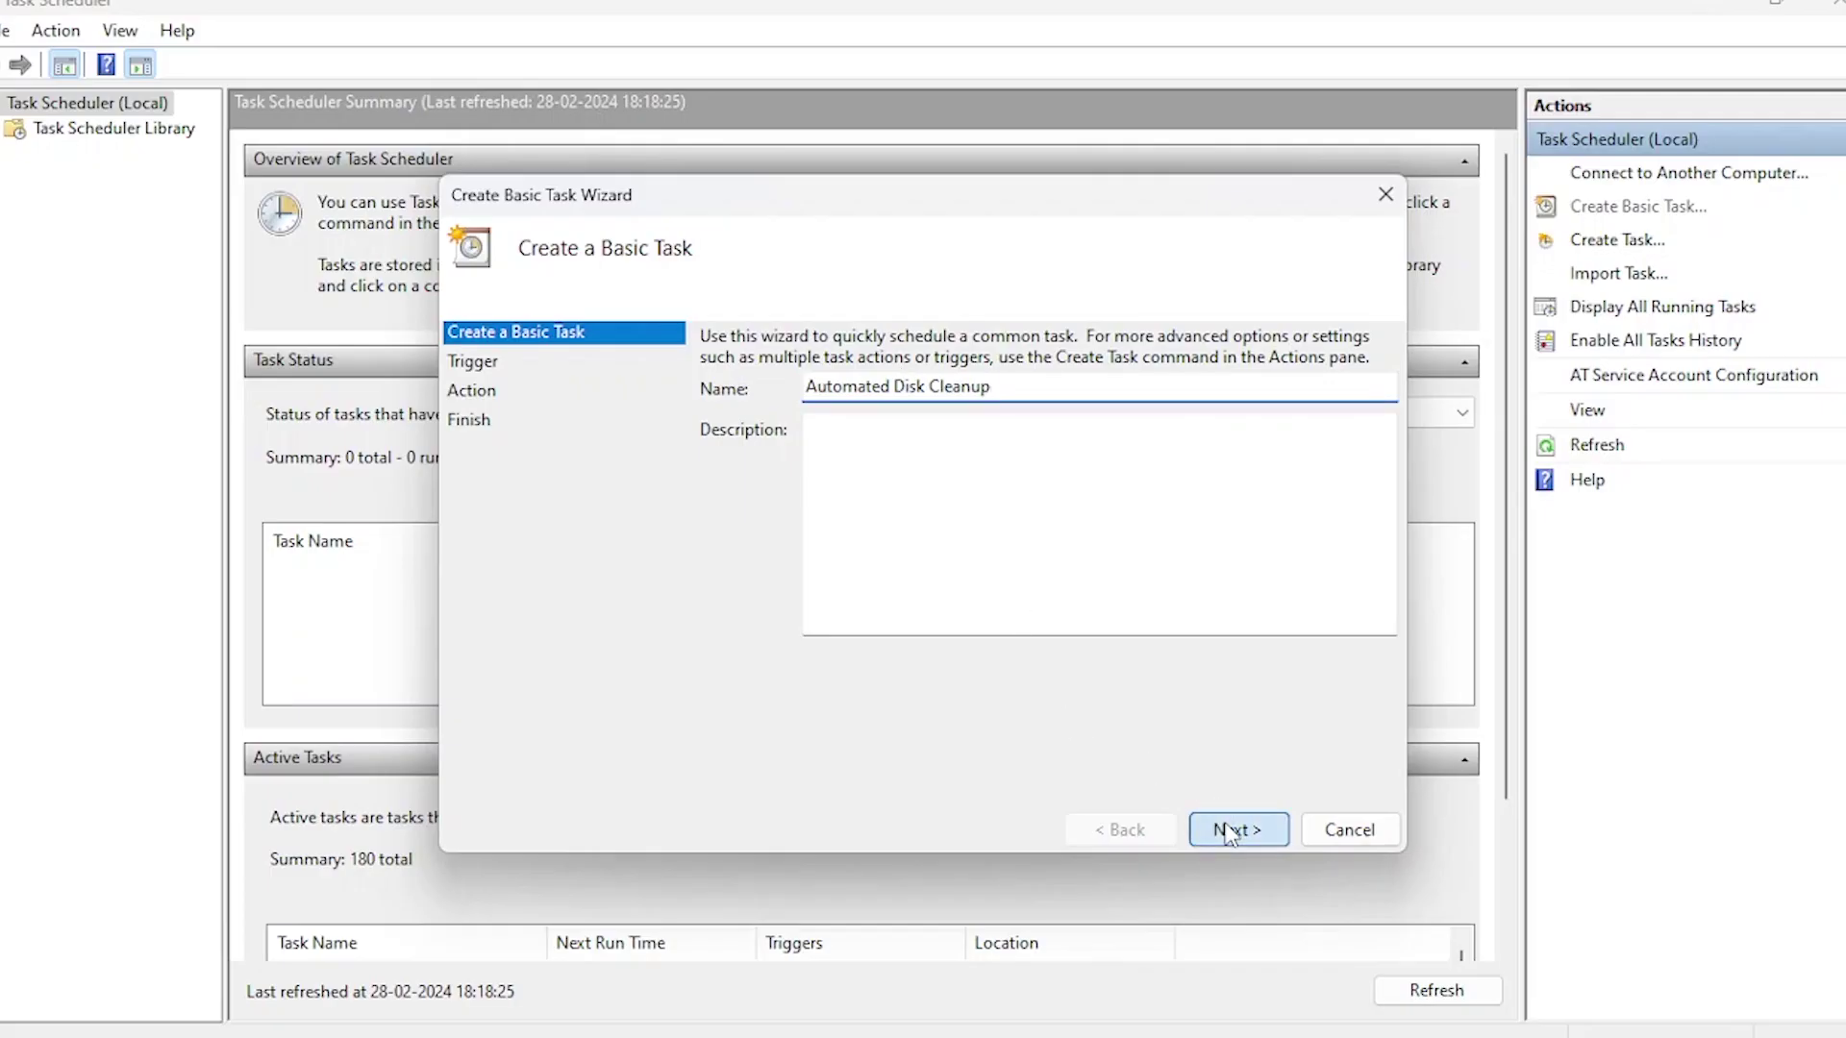
left_click(1403, 1005)
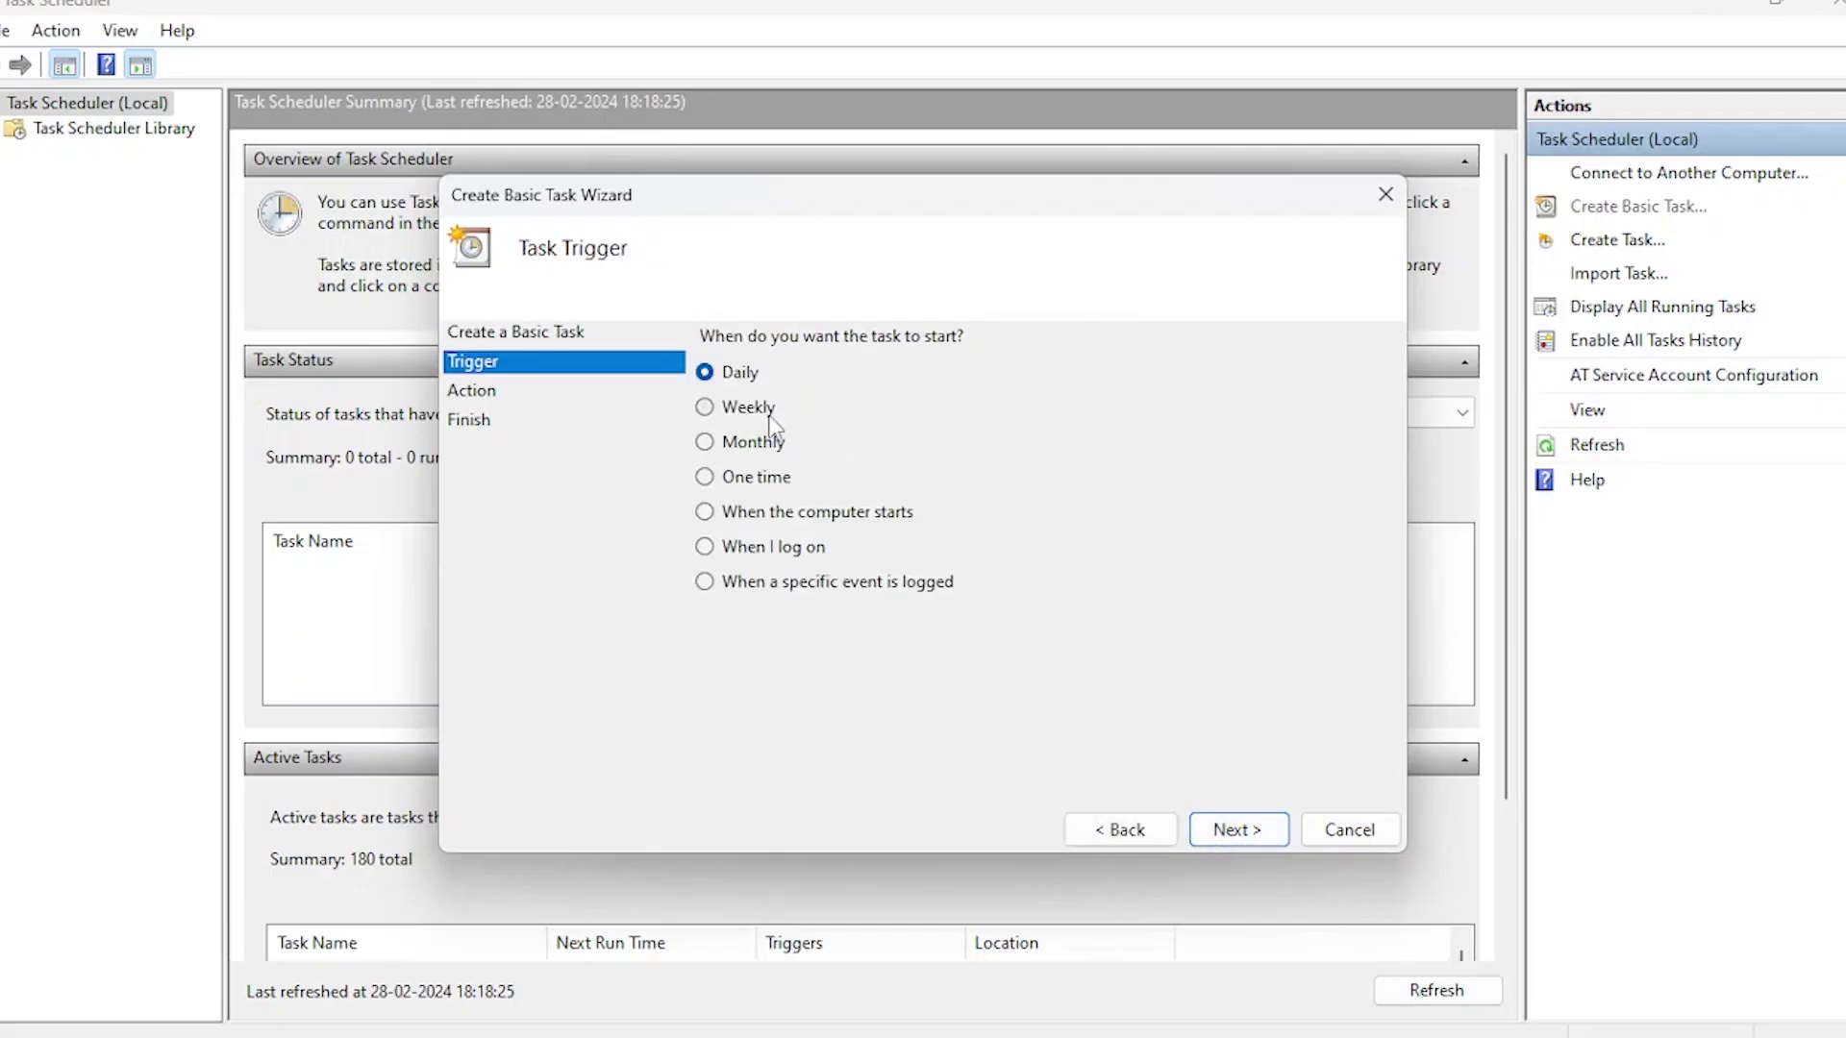
Step: Schedule the task weekly on Tuesdays with a 16:41 start time
left_click(760, 407)
left_click(1231, 828)
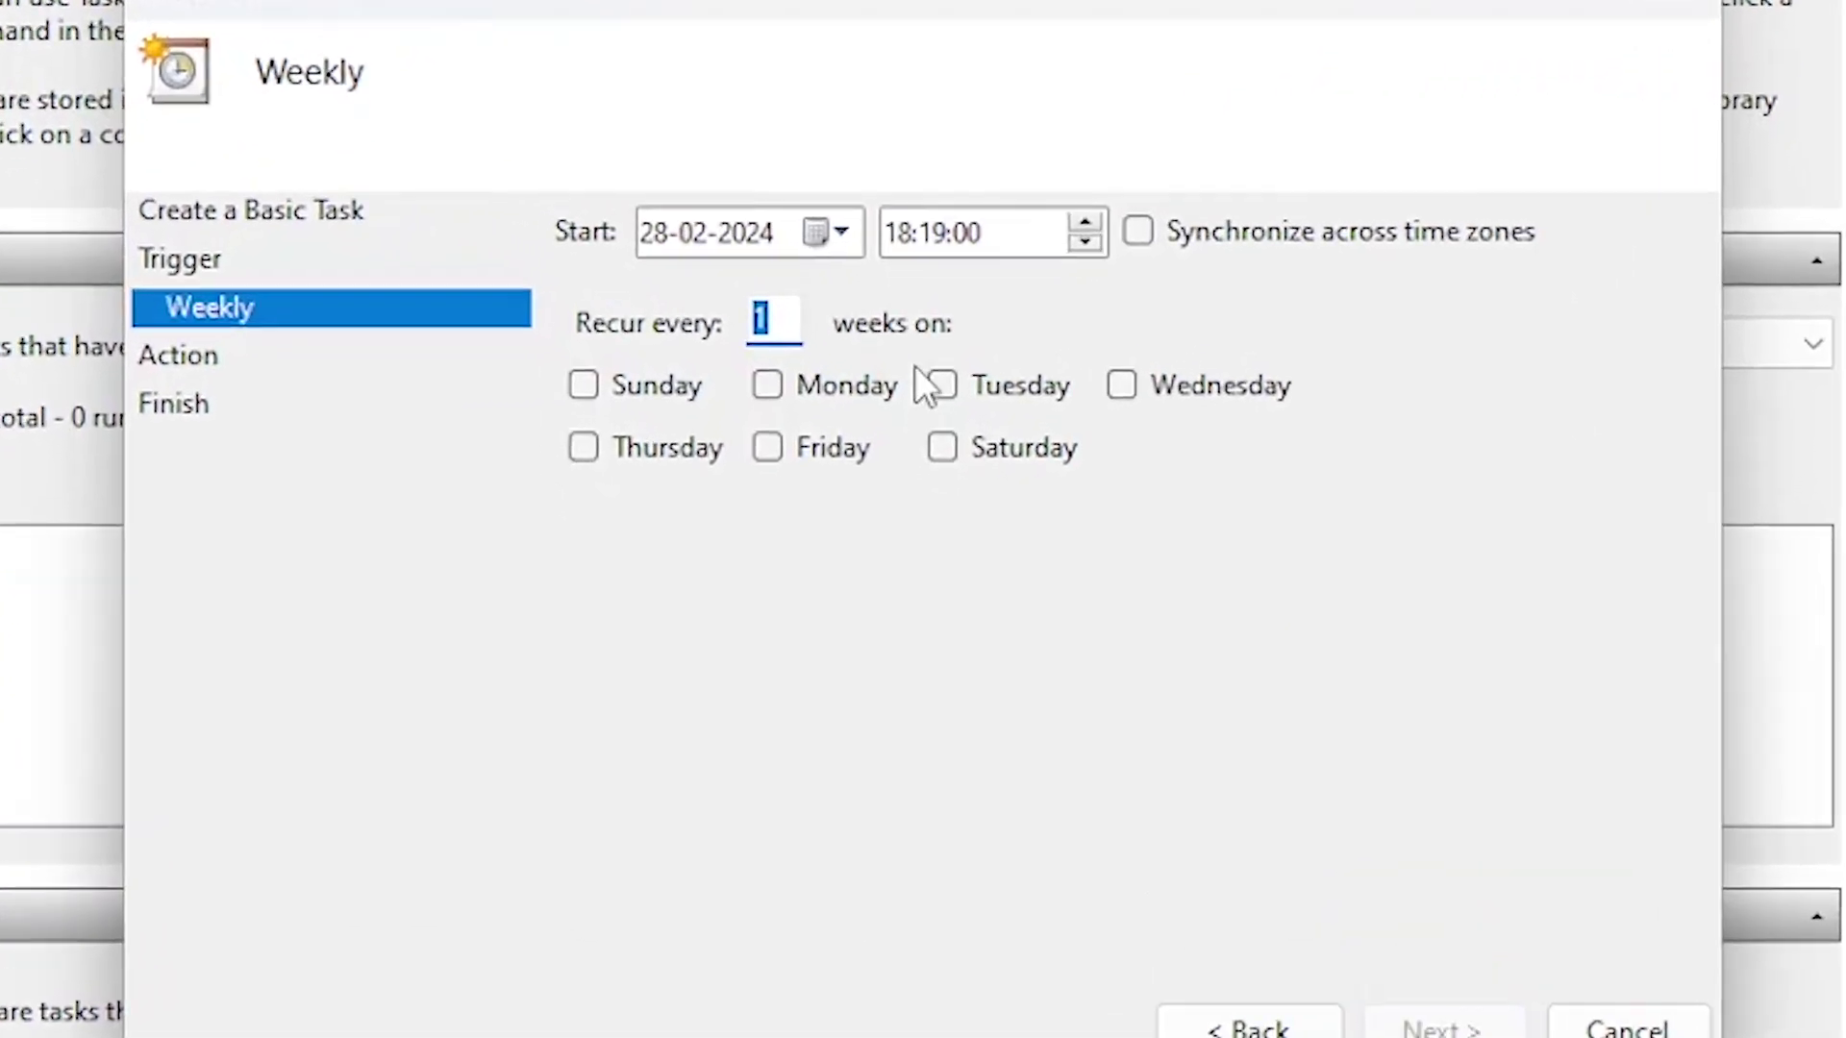
left_click(942, 380)
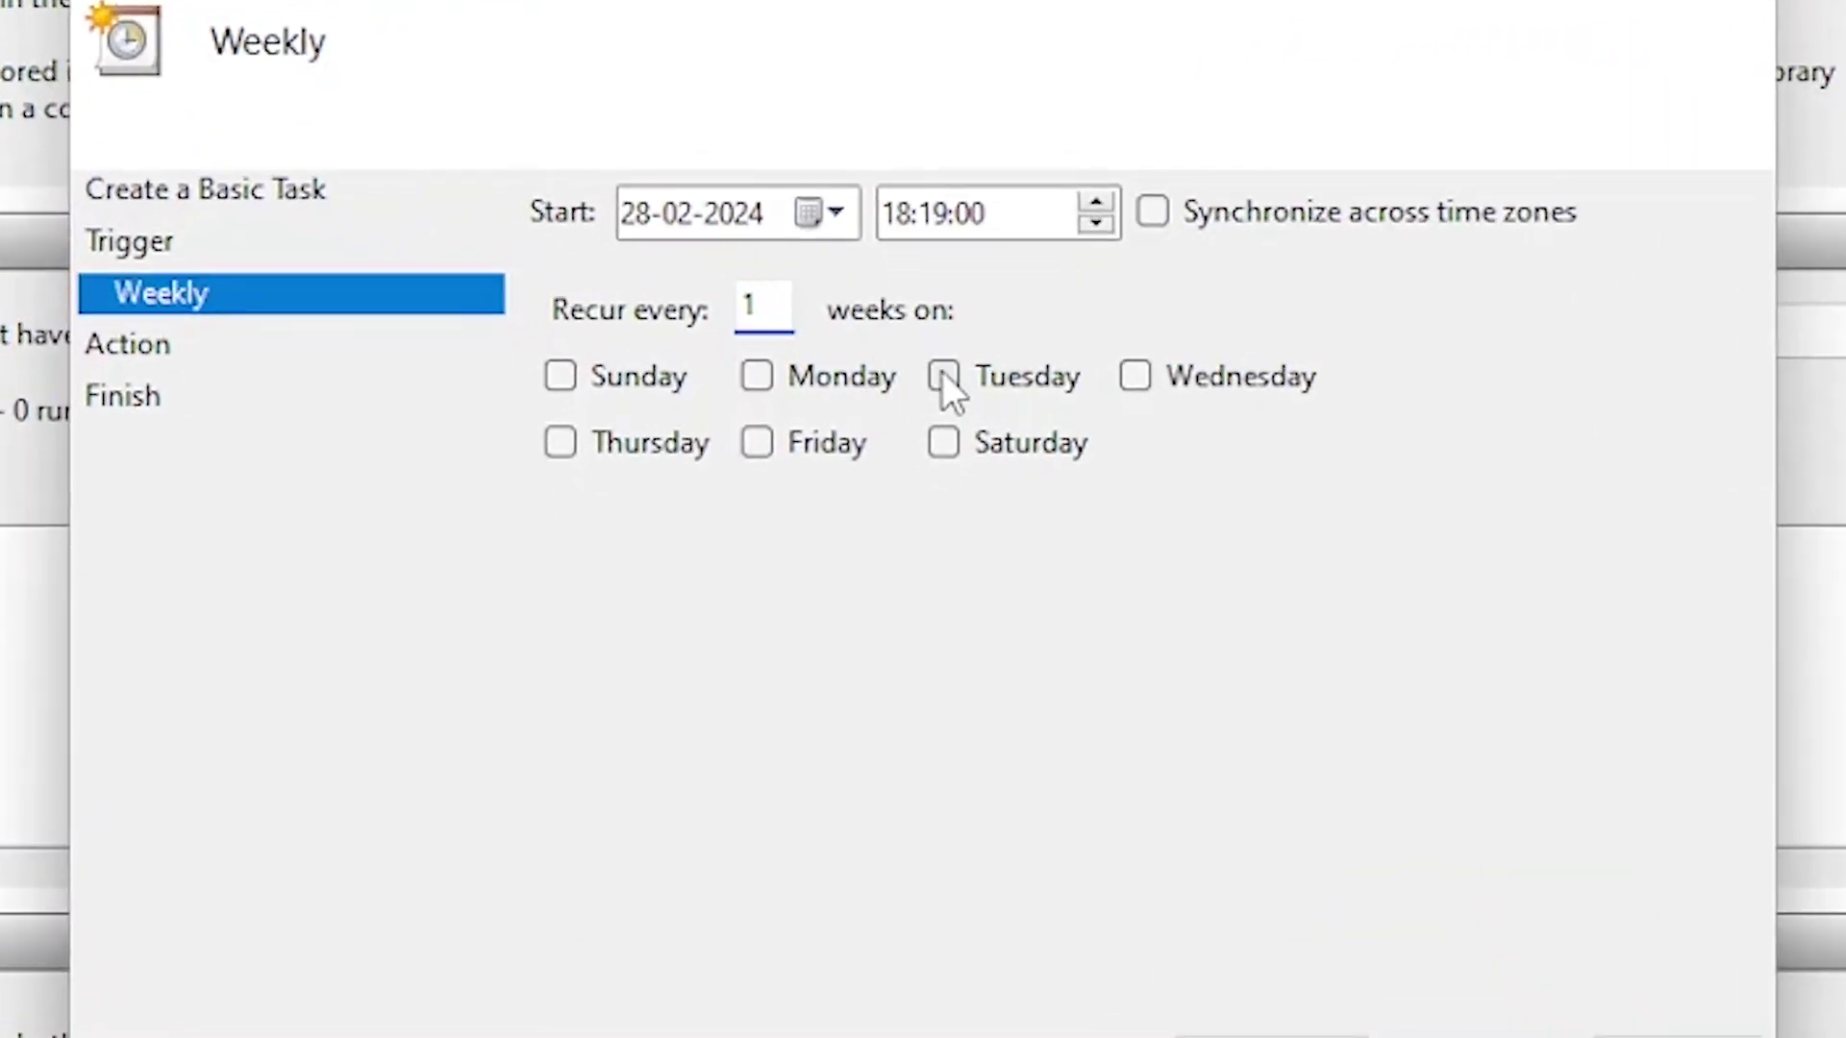
left_click(905, 222)
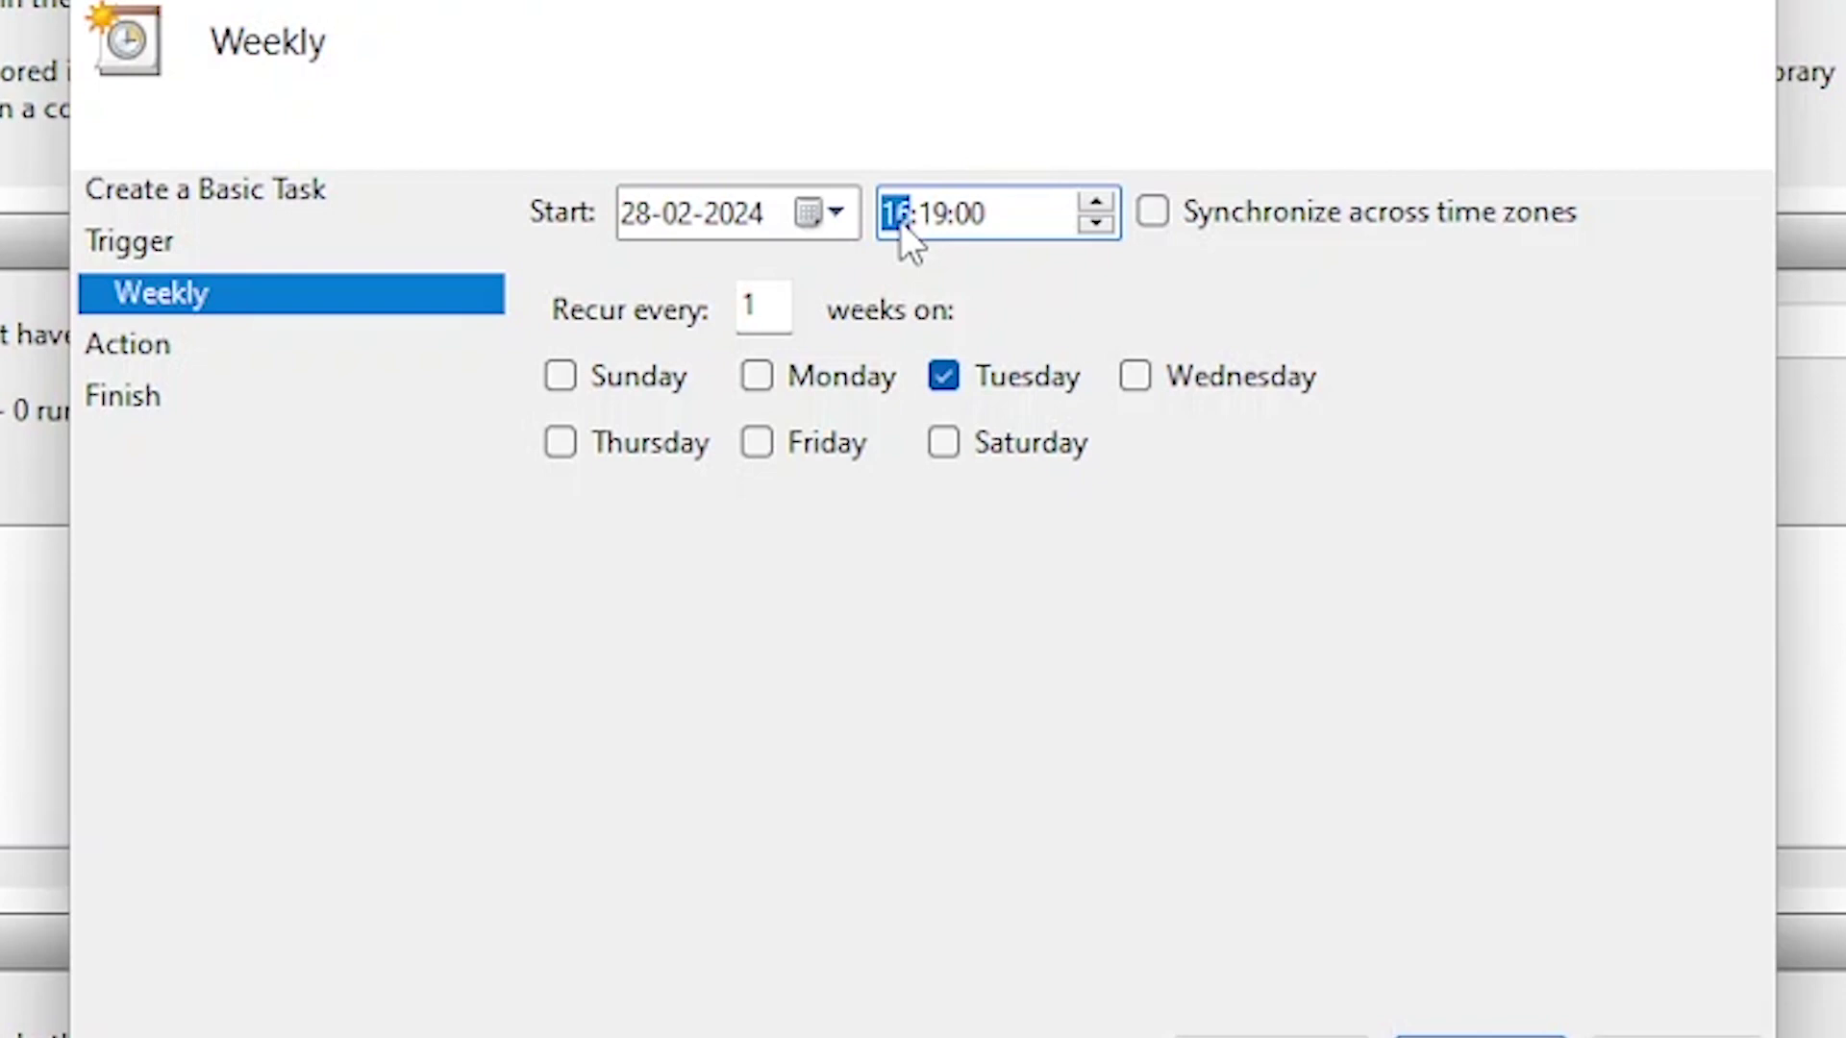
left_click(942, 212)
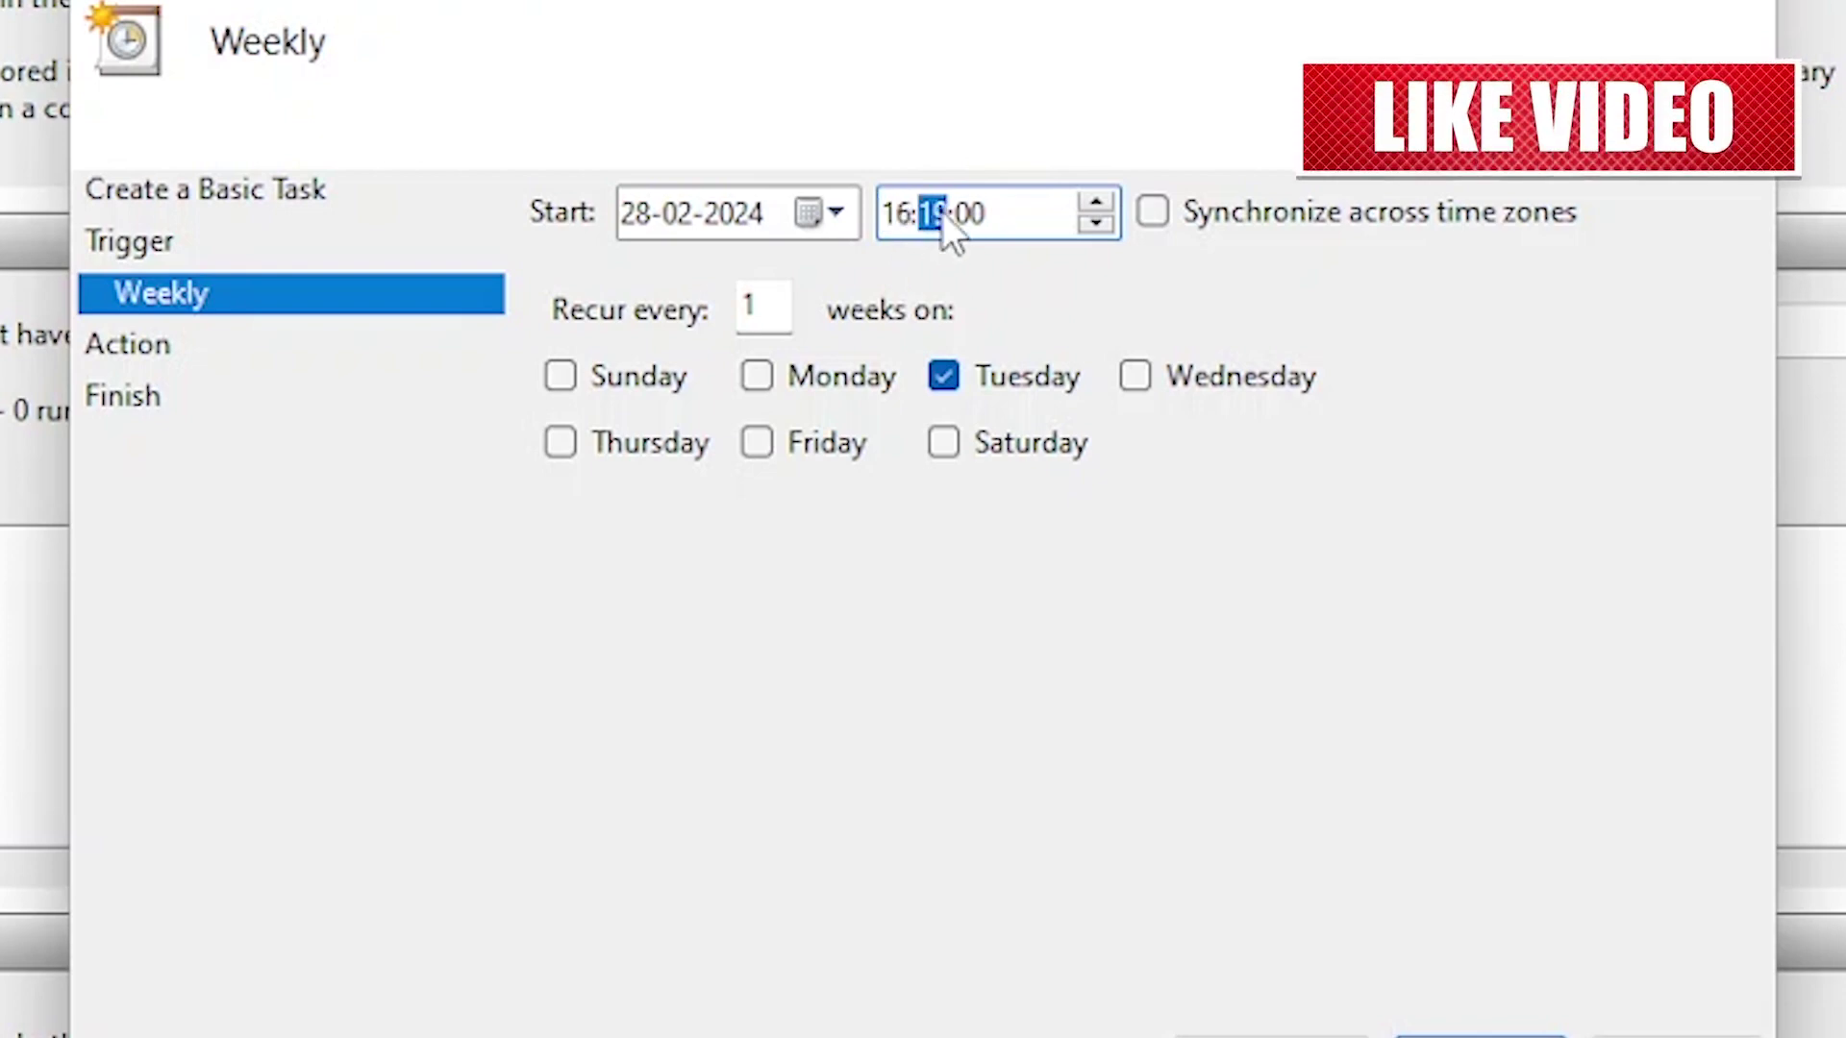
type("41")
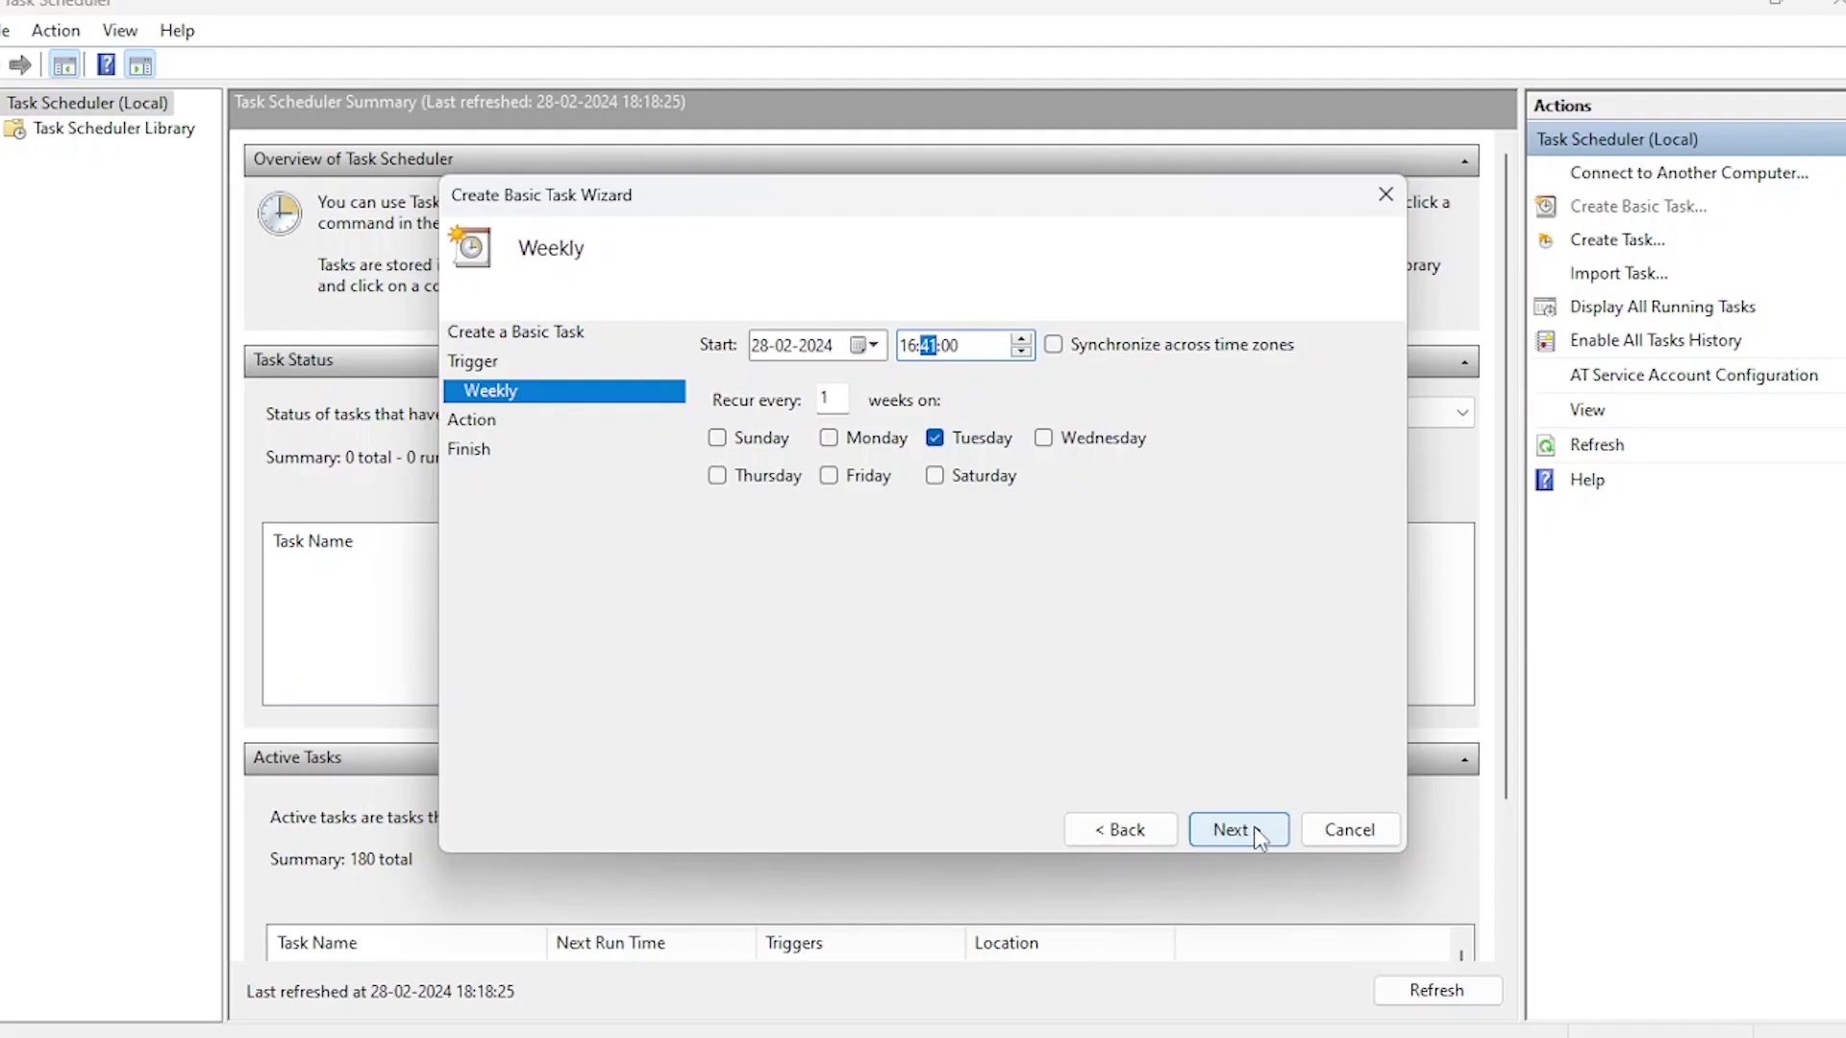
Step: Have the task start cleanmgr.exe with arguments /d C /sageset:1
left_click(1254, 832)
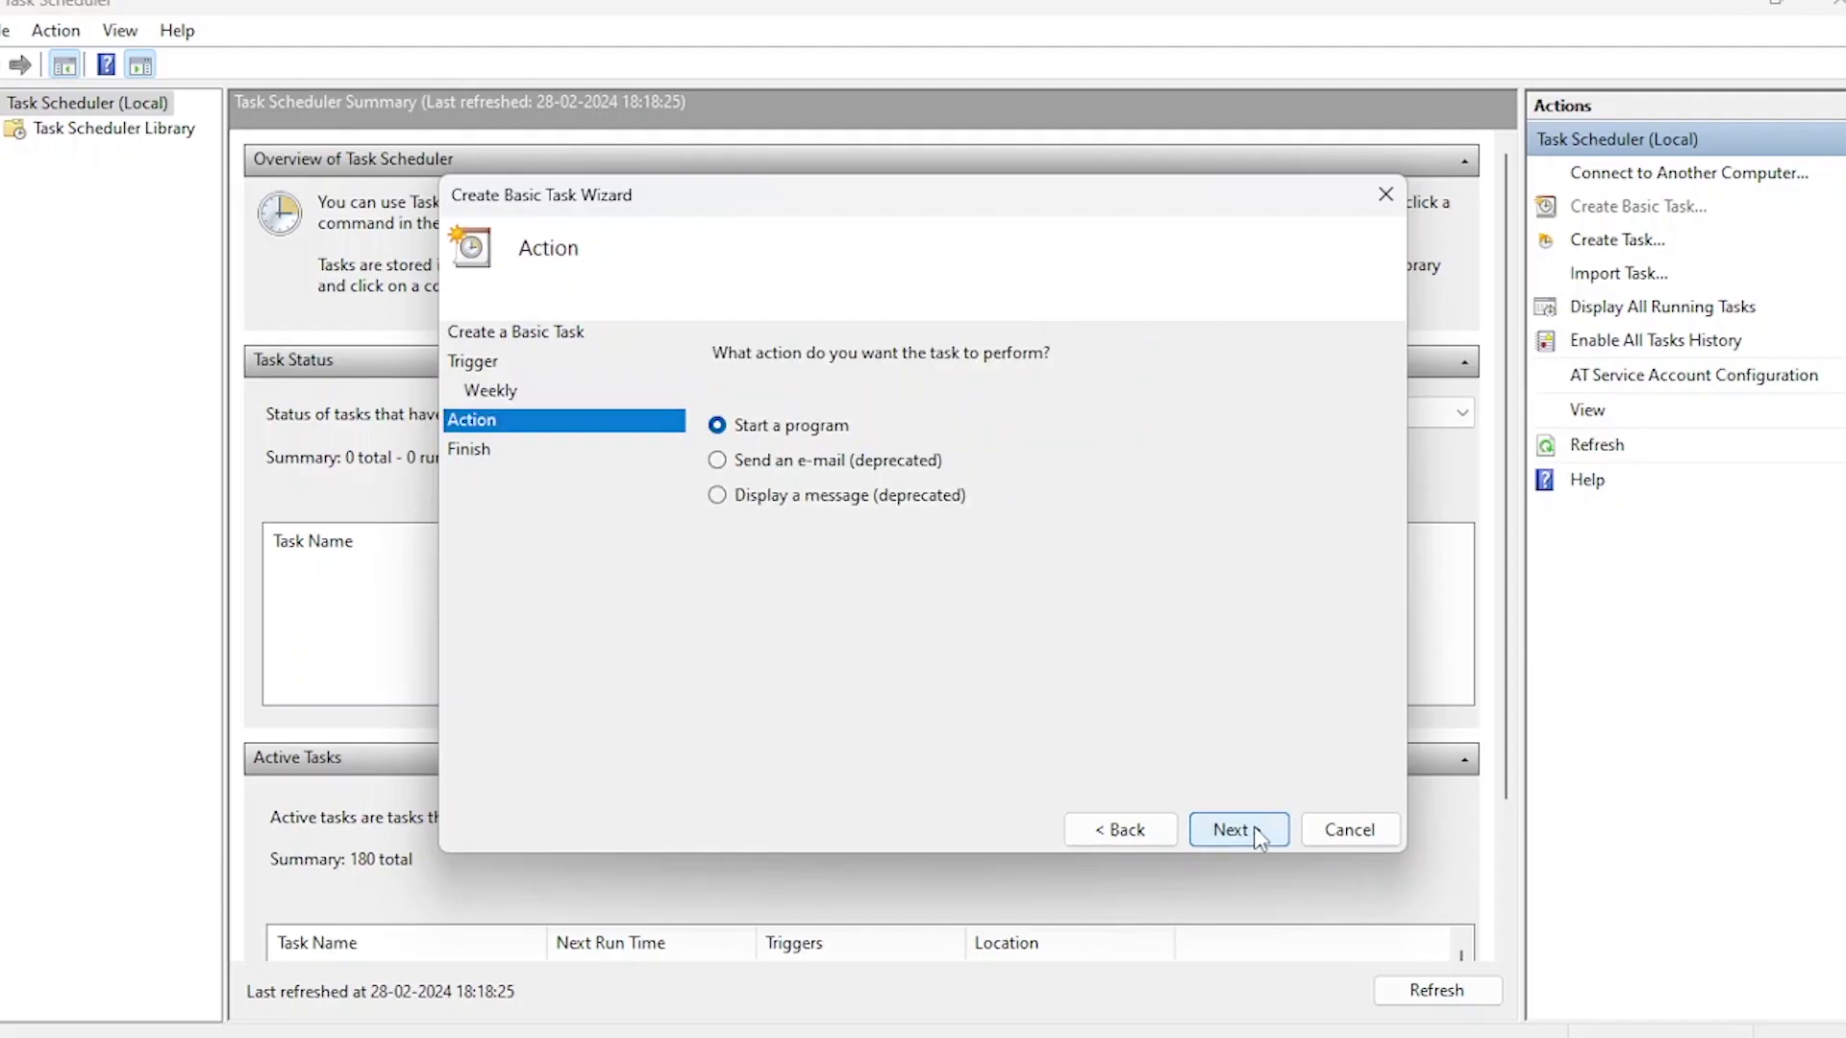
left_click(1253, 833)
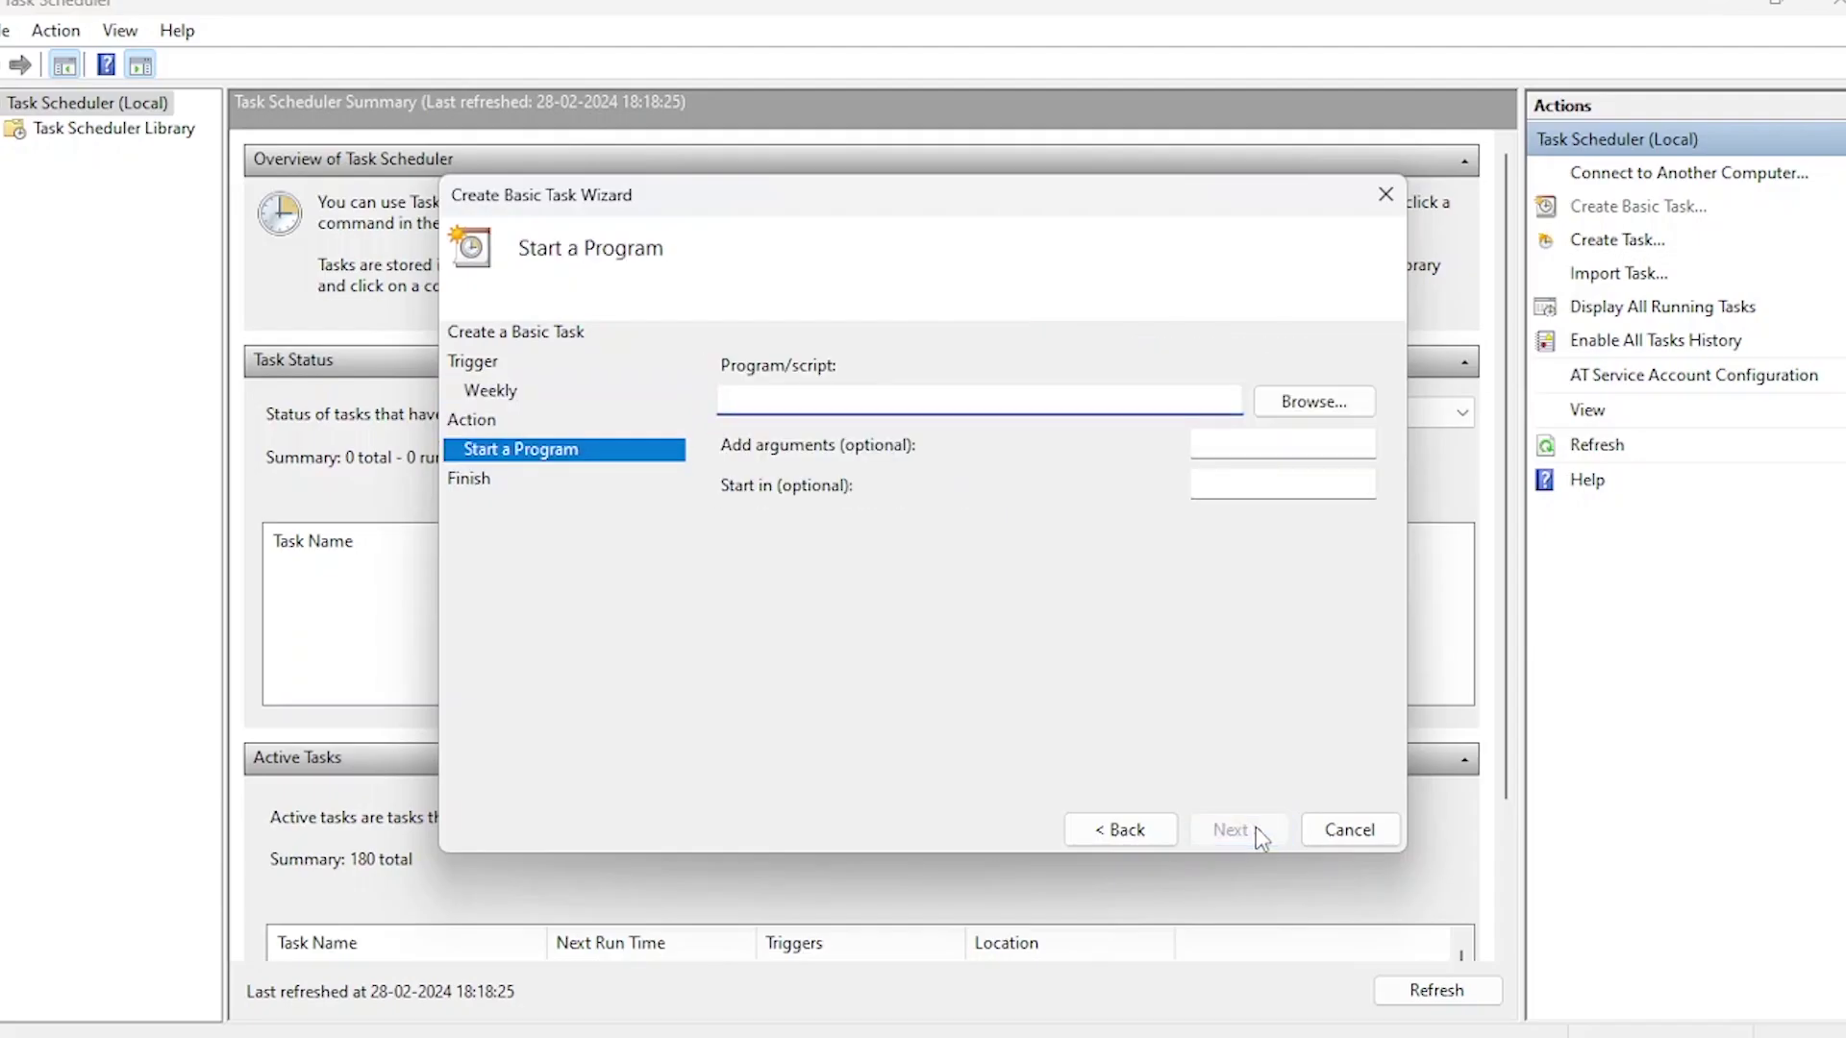
type("cleanmgr.exe")
left_click(1230, 447)
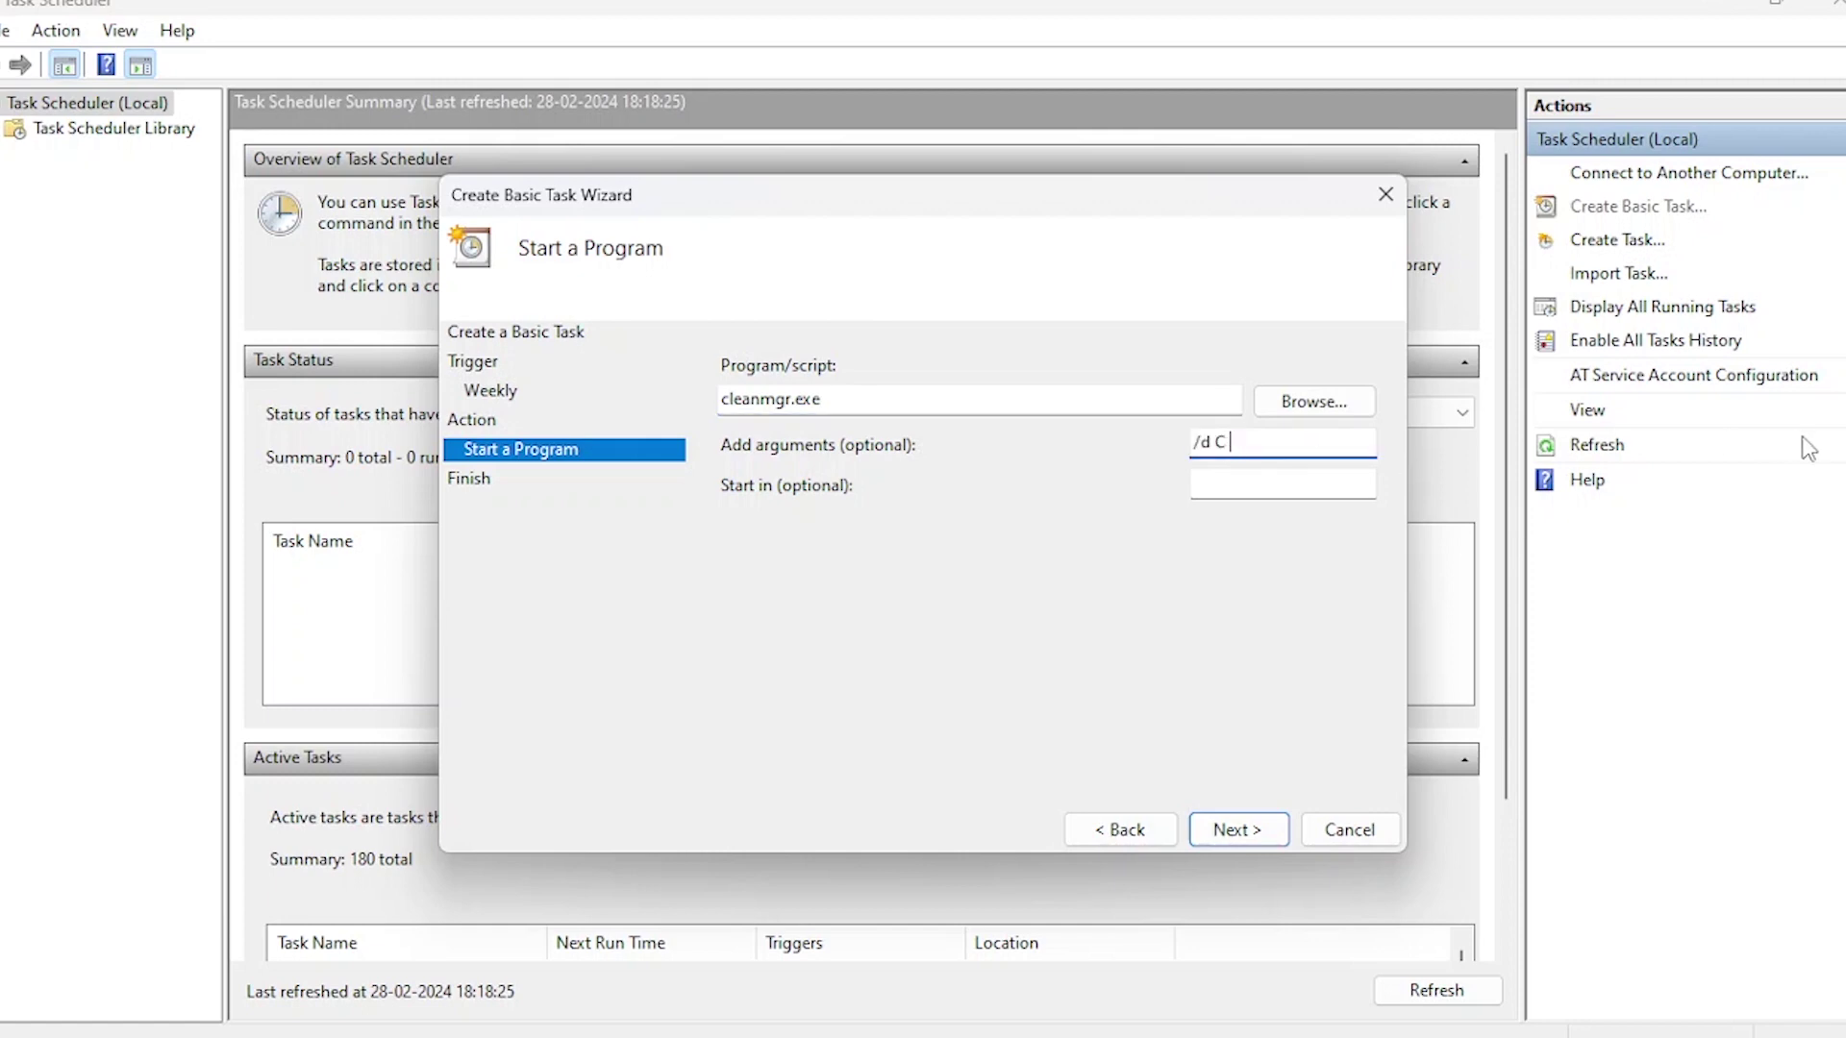
mouse_move(1307, 1033)
type("/sageset:1")
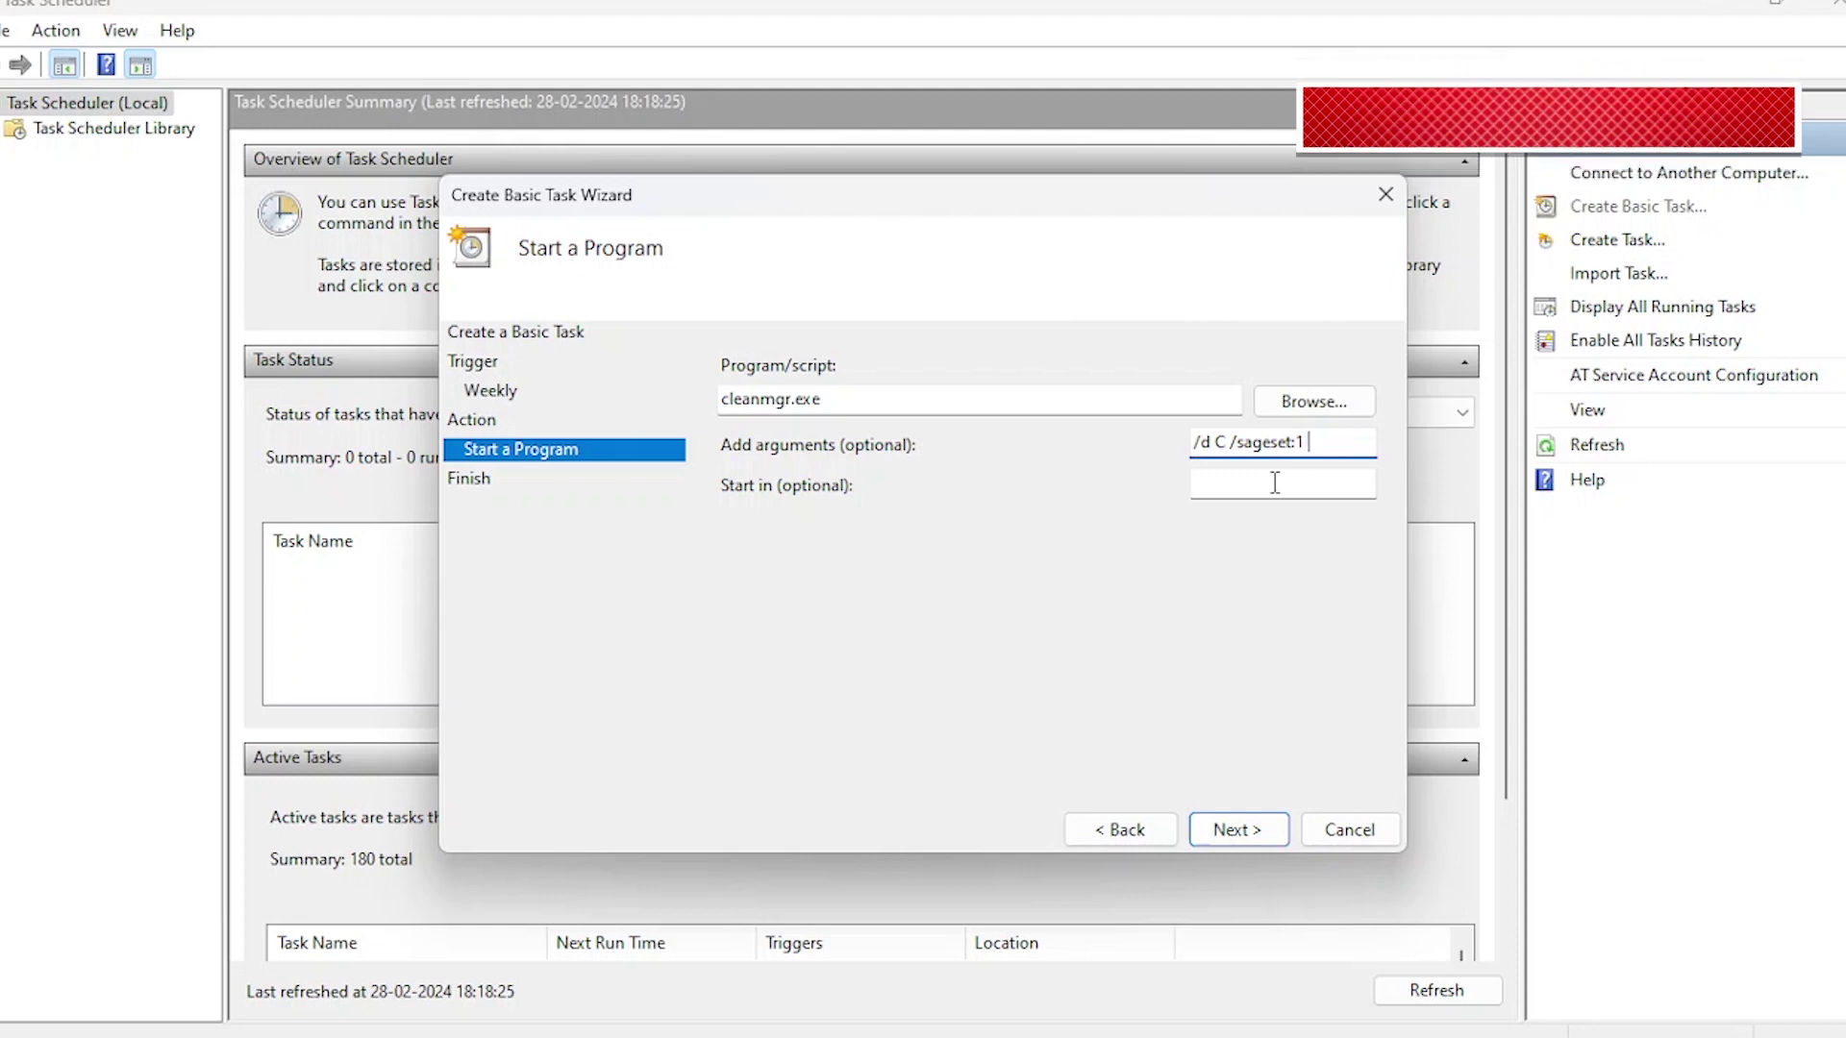
Step: Set the working folder to C:\Windows\System32 and finish creating the task
left_click(1275, 482)
type("C:\\Windows\\System32")
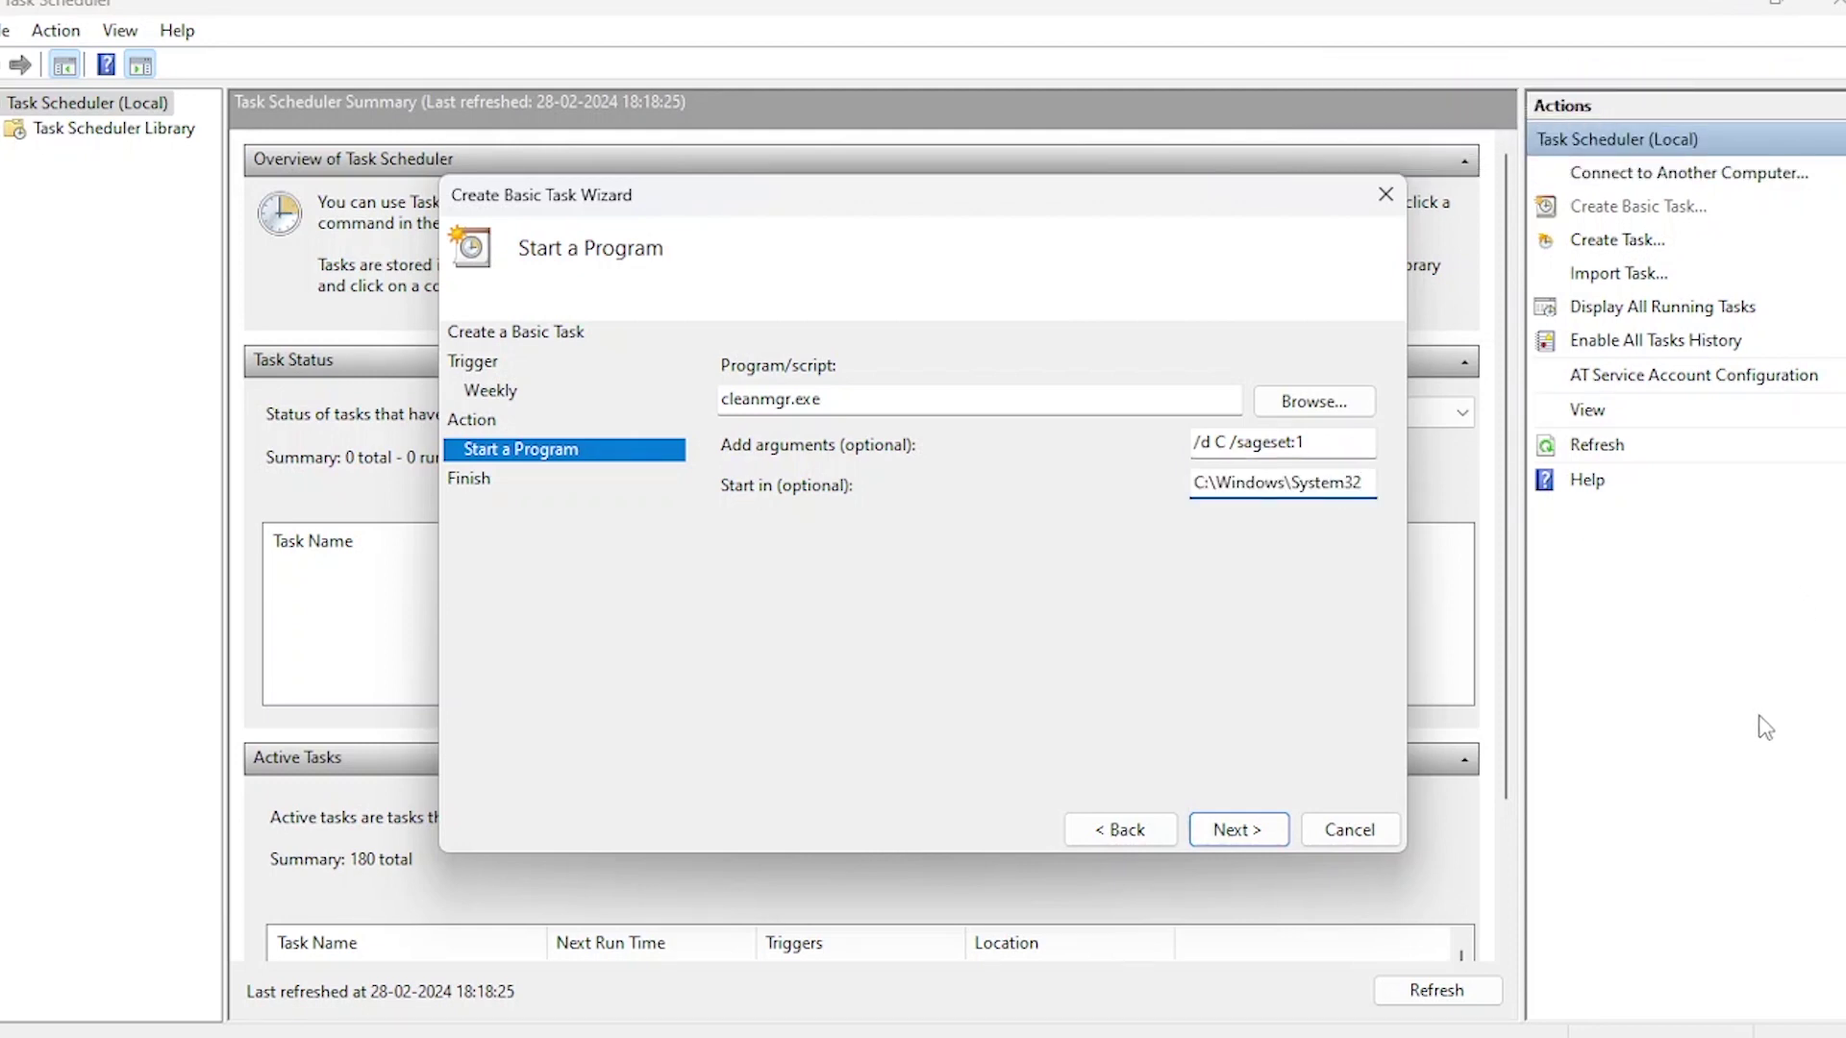
left_click(1261, 828)
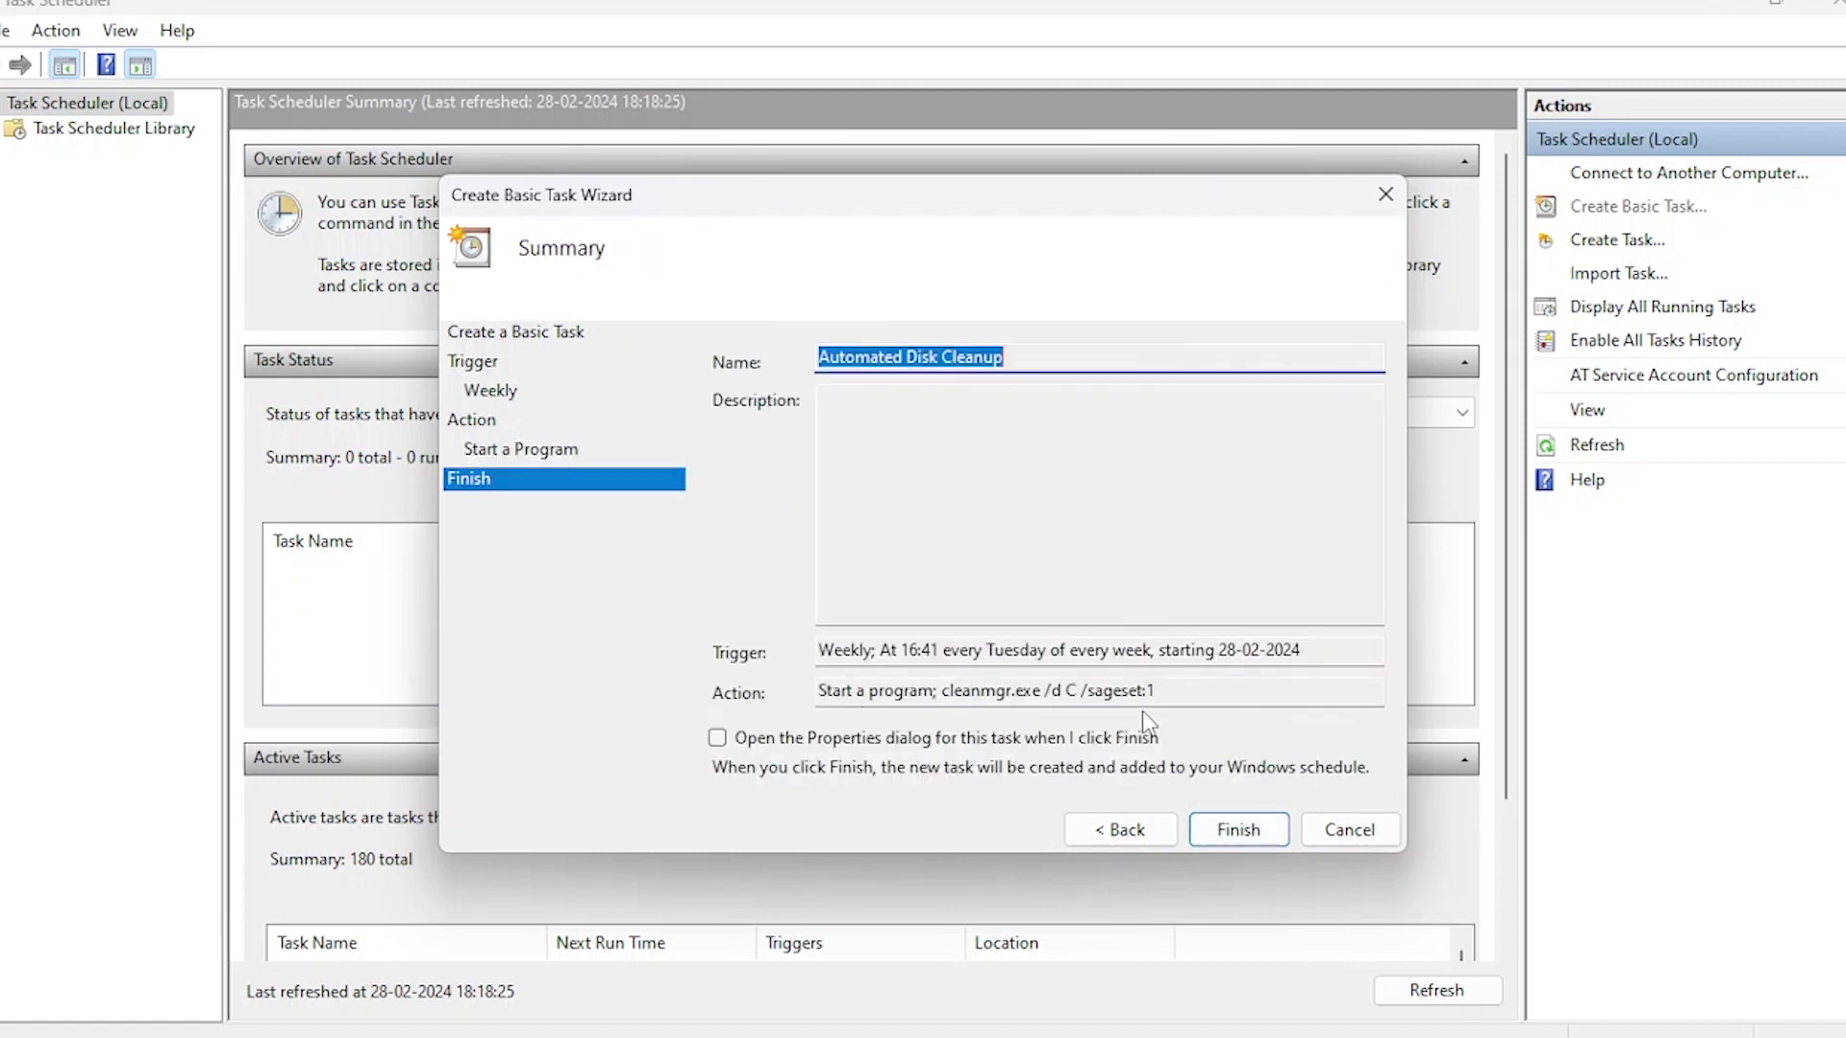
left_click(1235, 831)
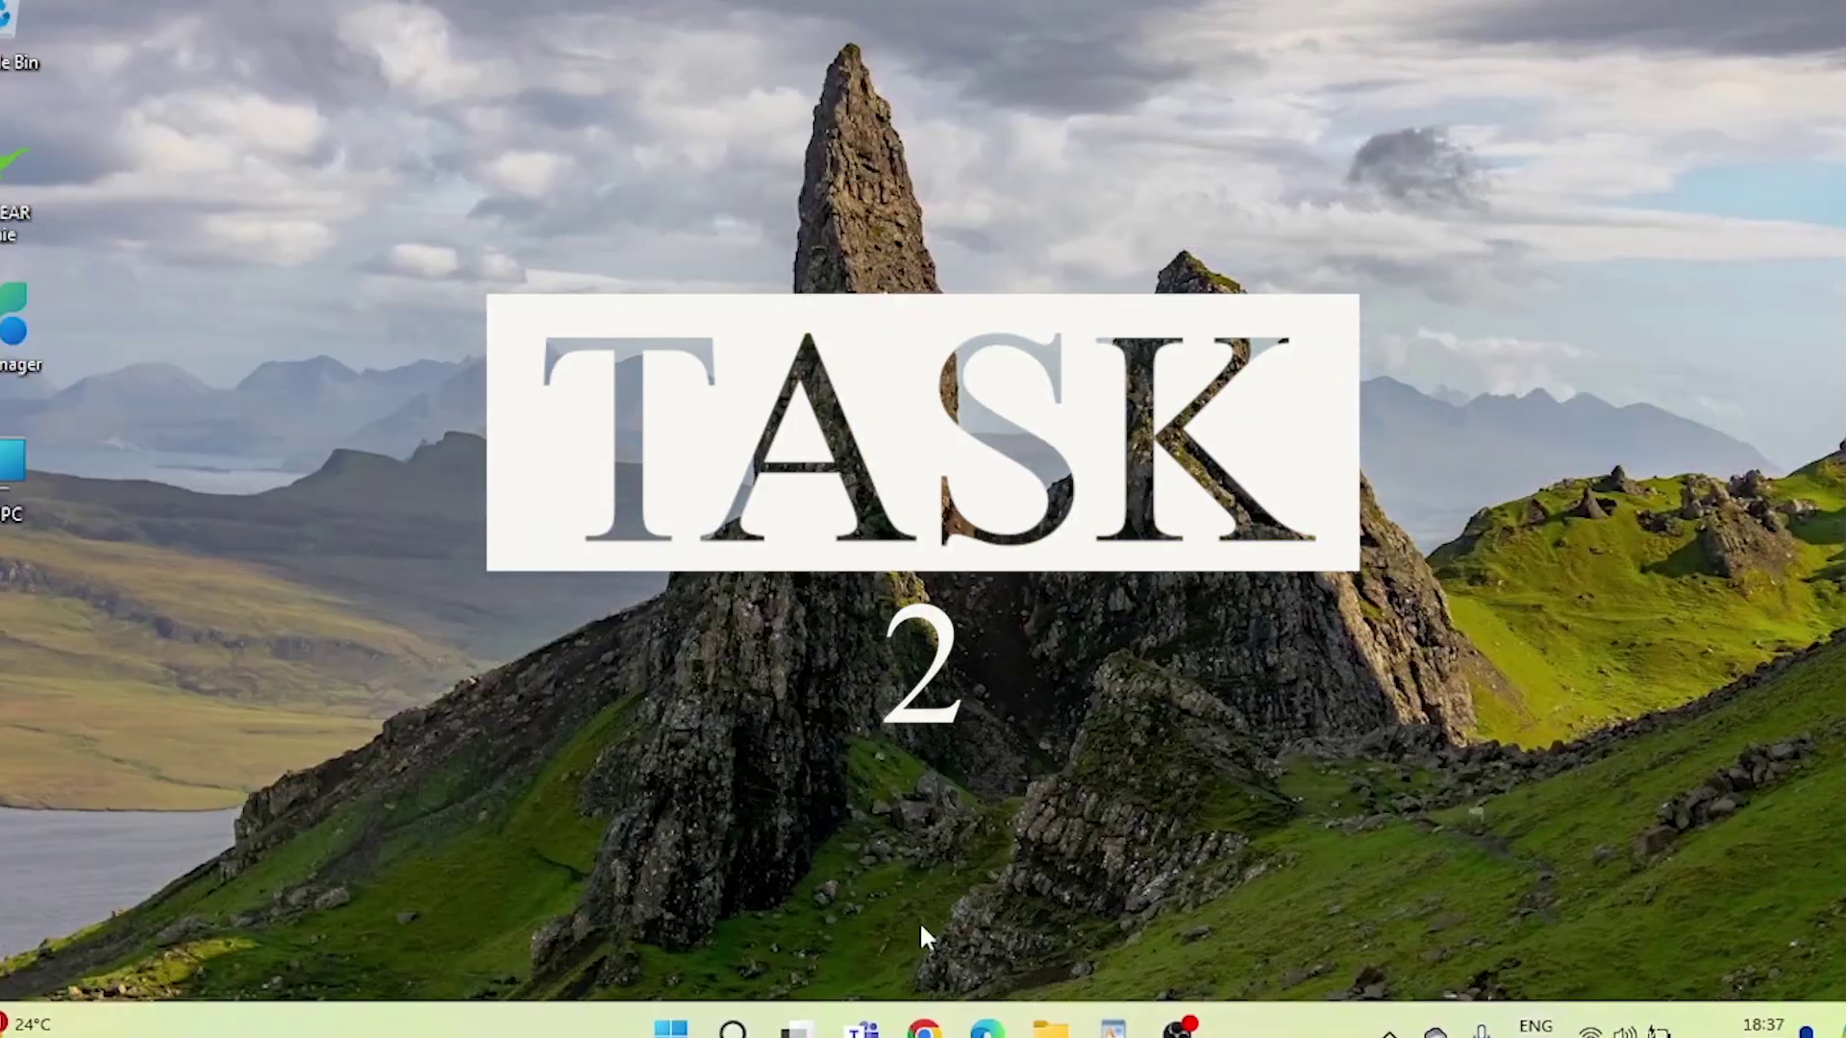
Step: Reopen Task Scheduler and start a basic task named 'Launch app at startup'
left_click(733, 1029)
type("task")
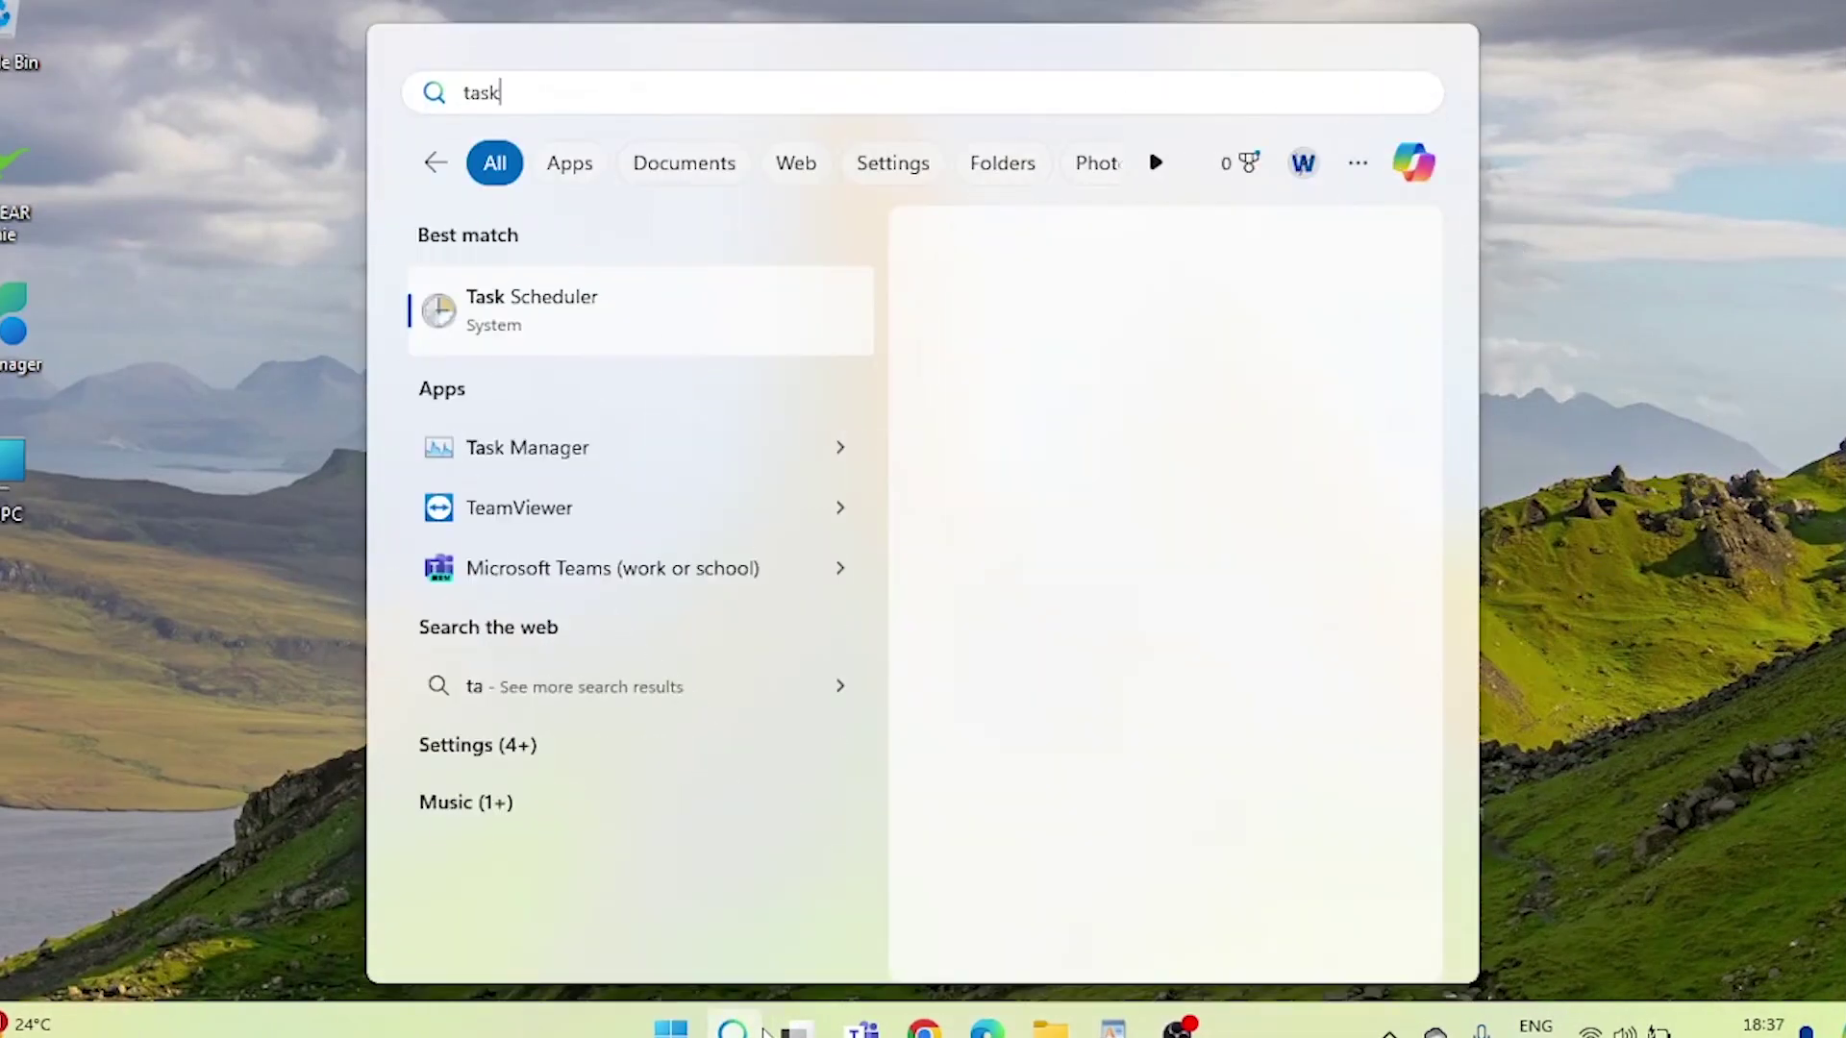
left_click(580, 293)
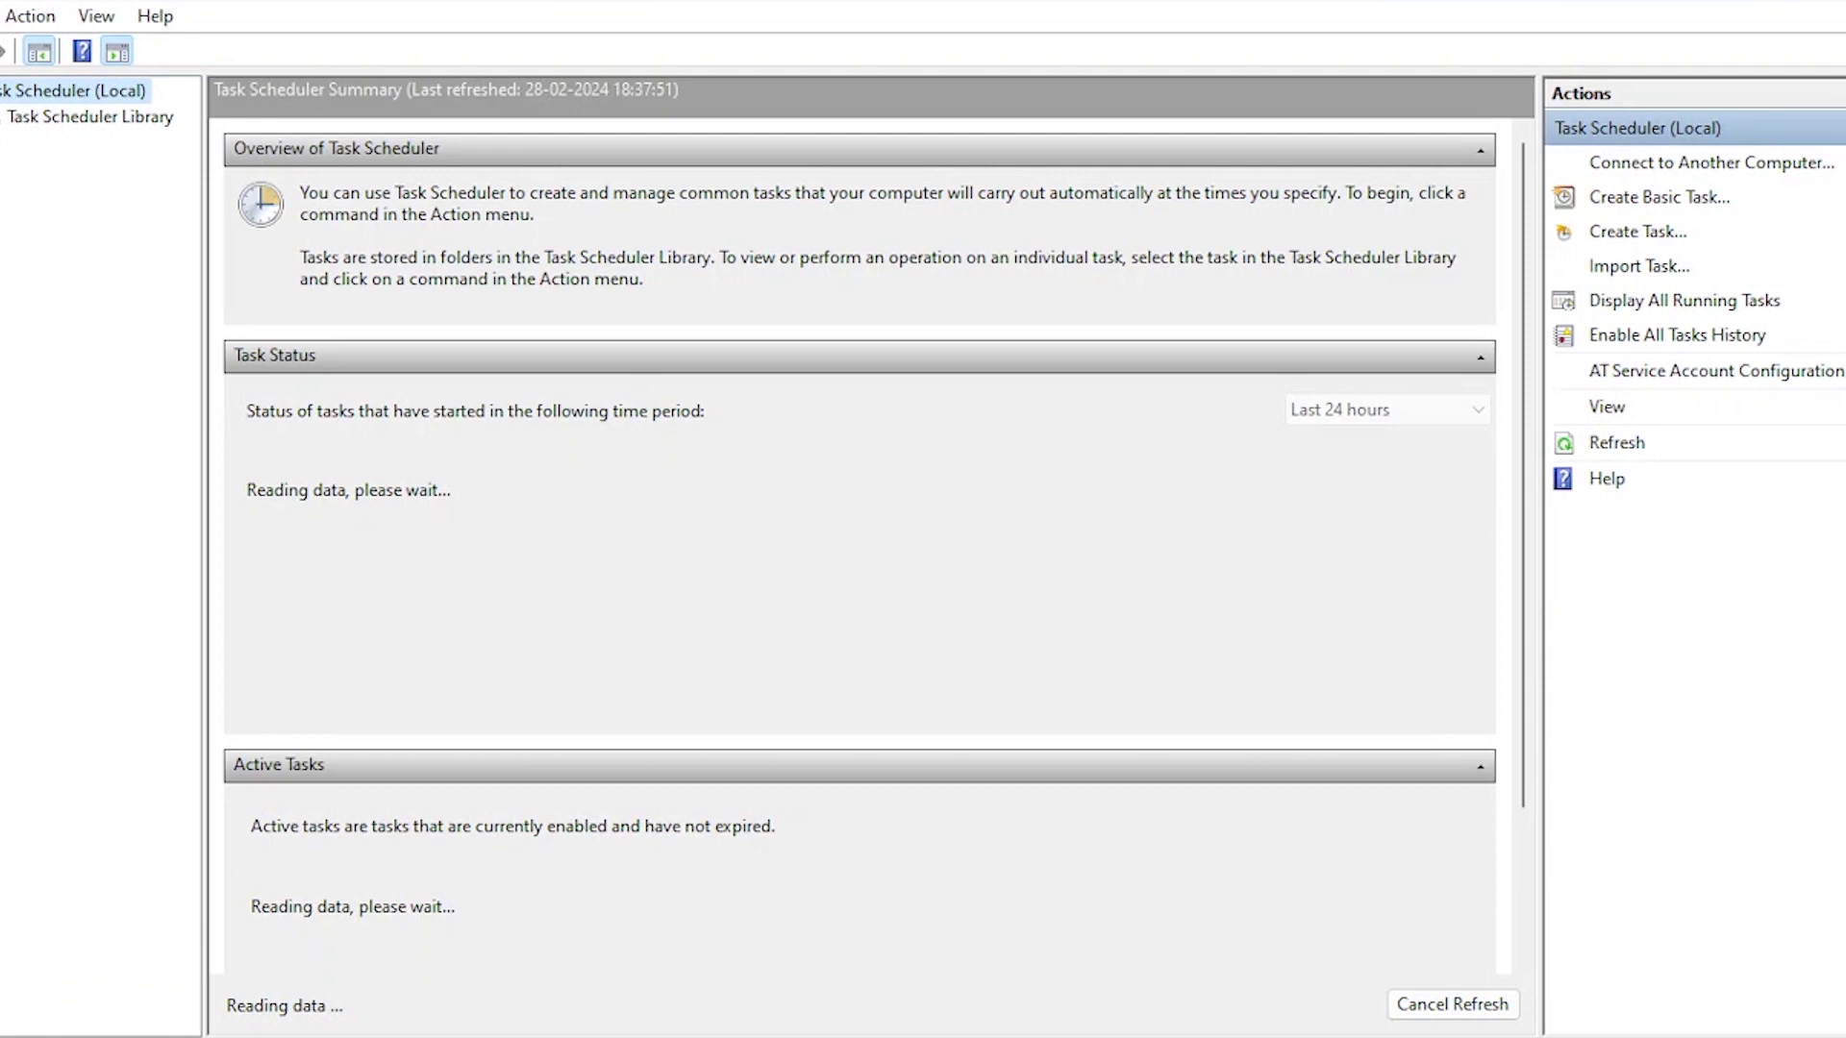
left_click(1694, 197)
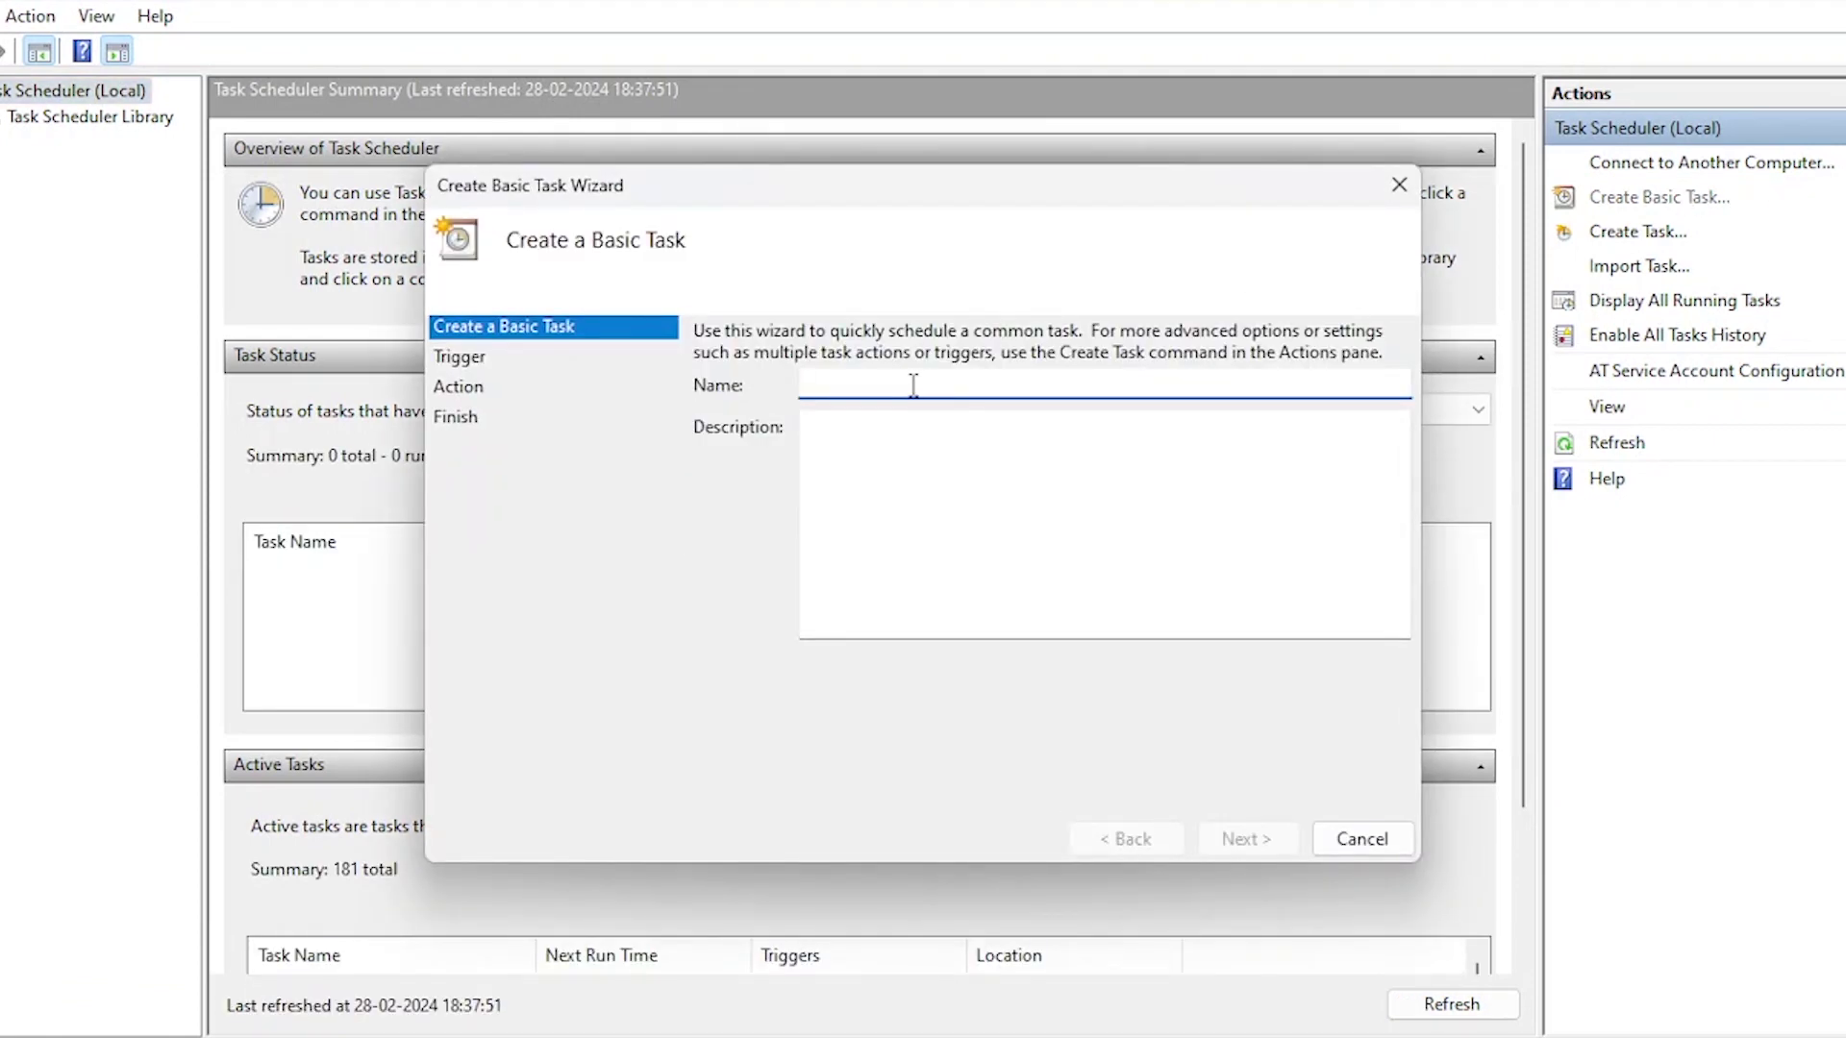
type("Launch app at startup")
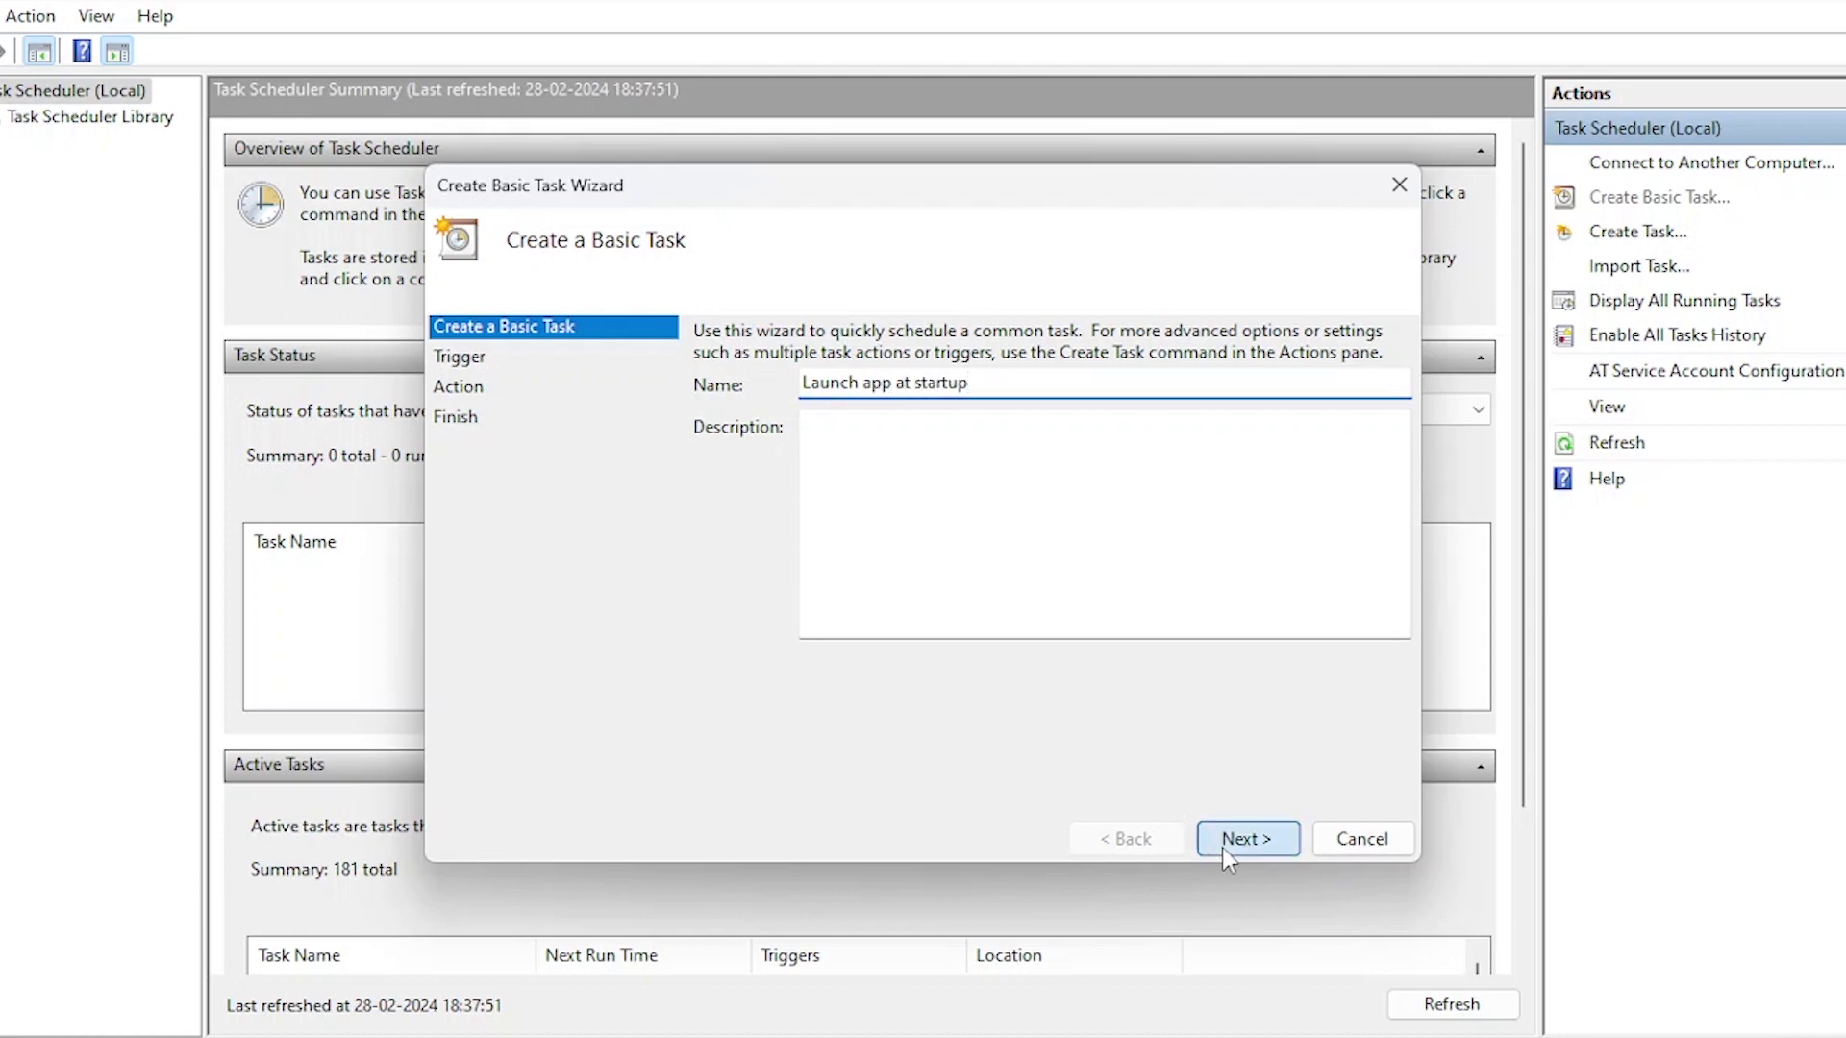
left_click(1223, 842)
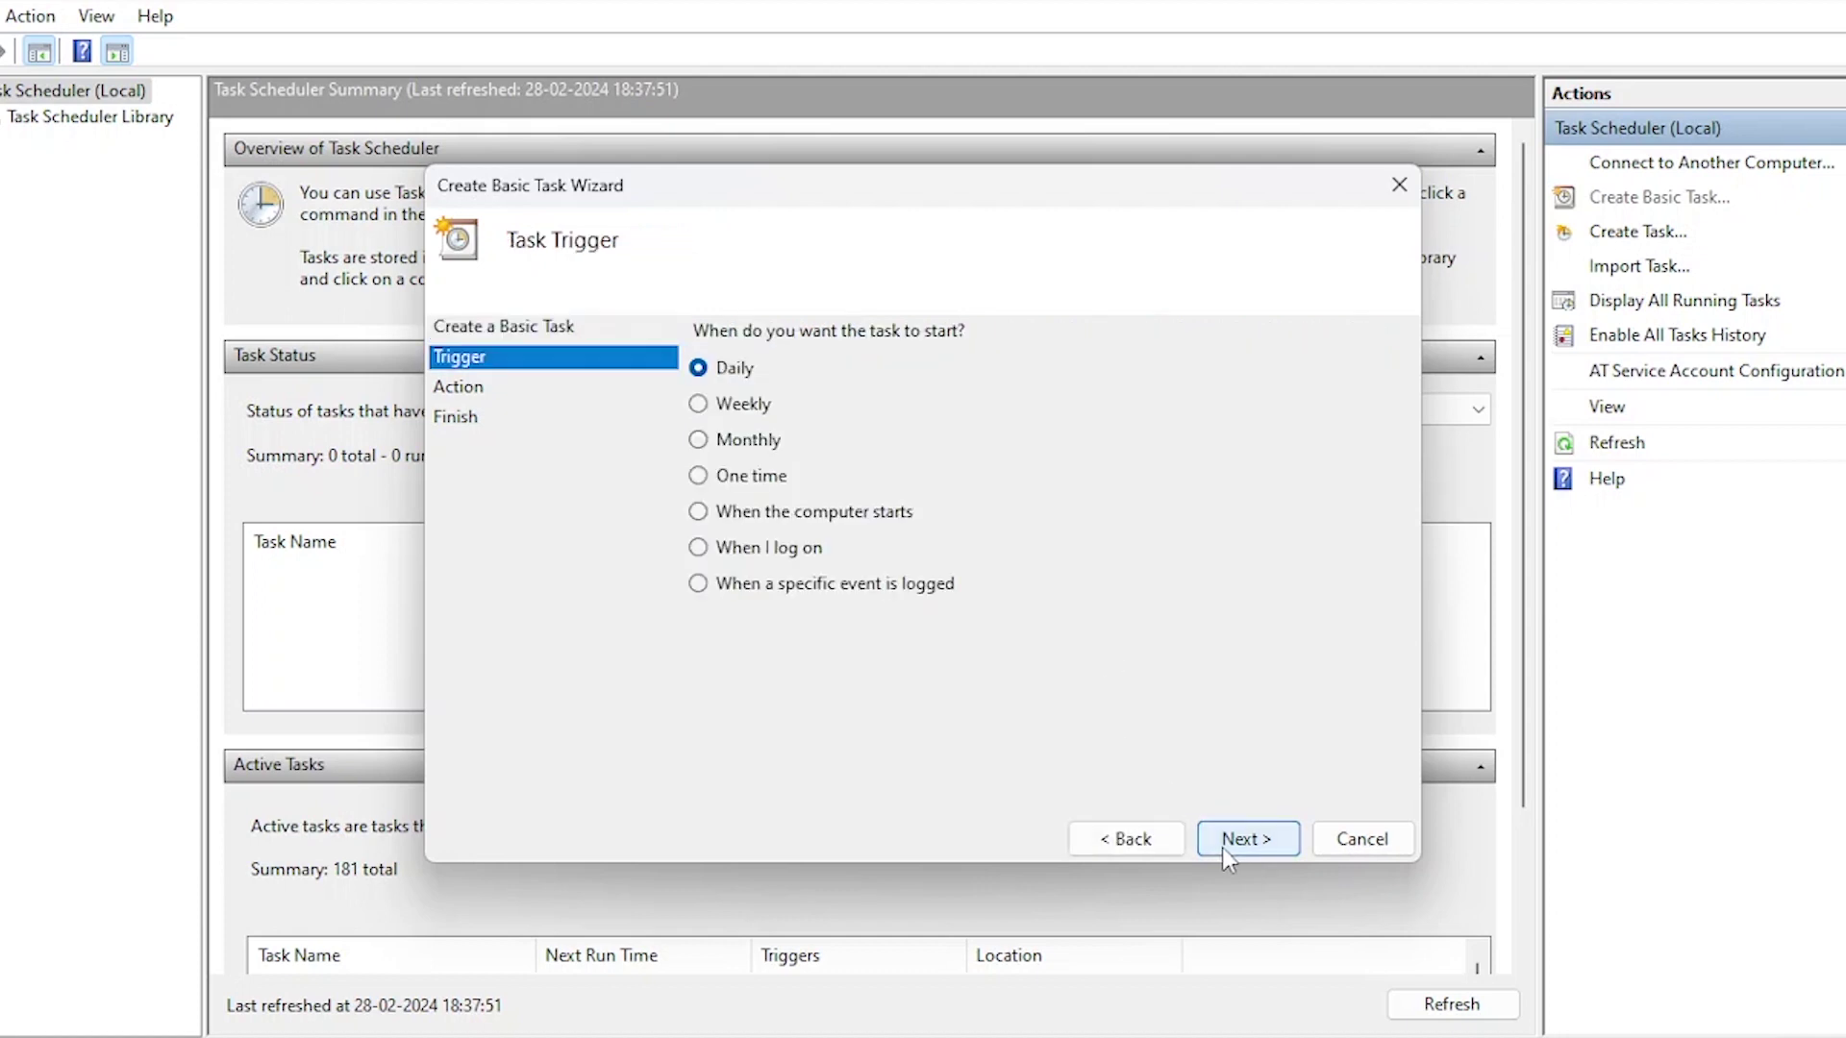
Step: Make the task trigger when the user logs on and start a program
left_click(760, 548)
left_click(1234, 838)
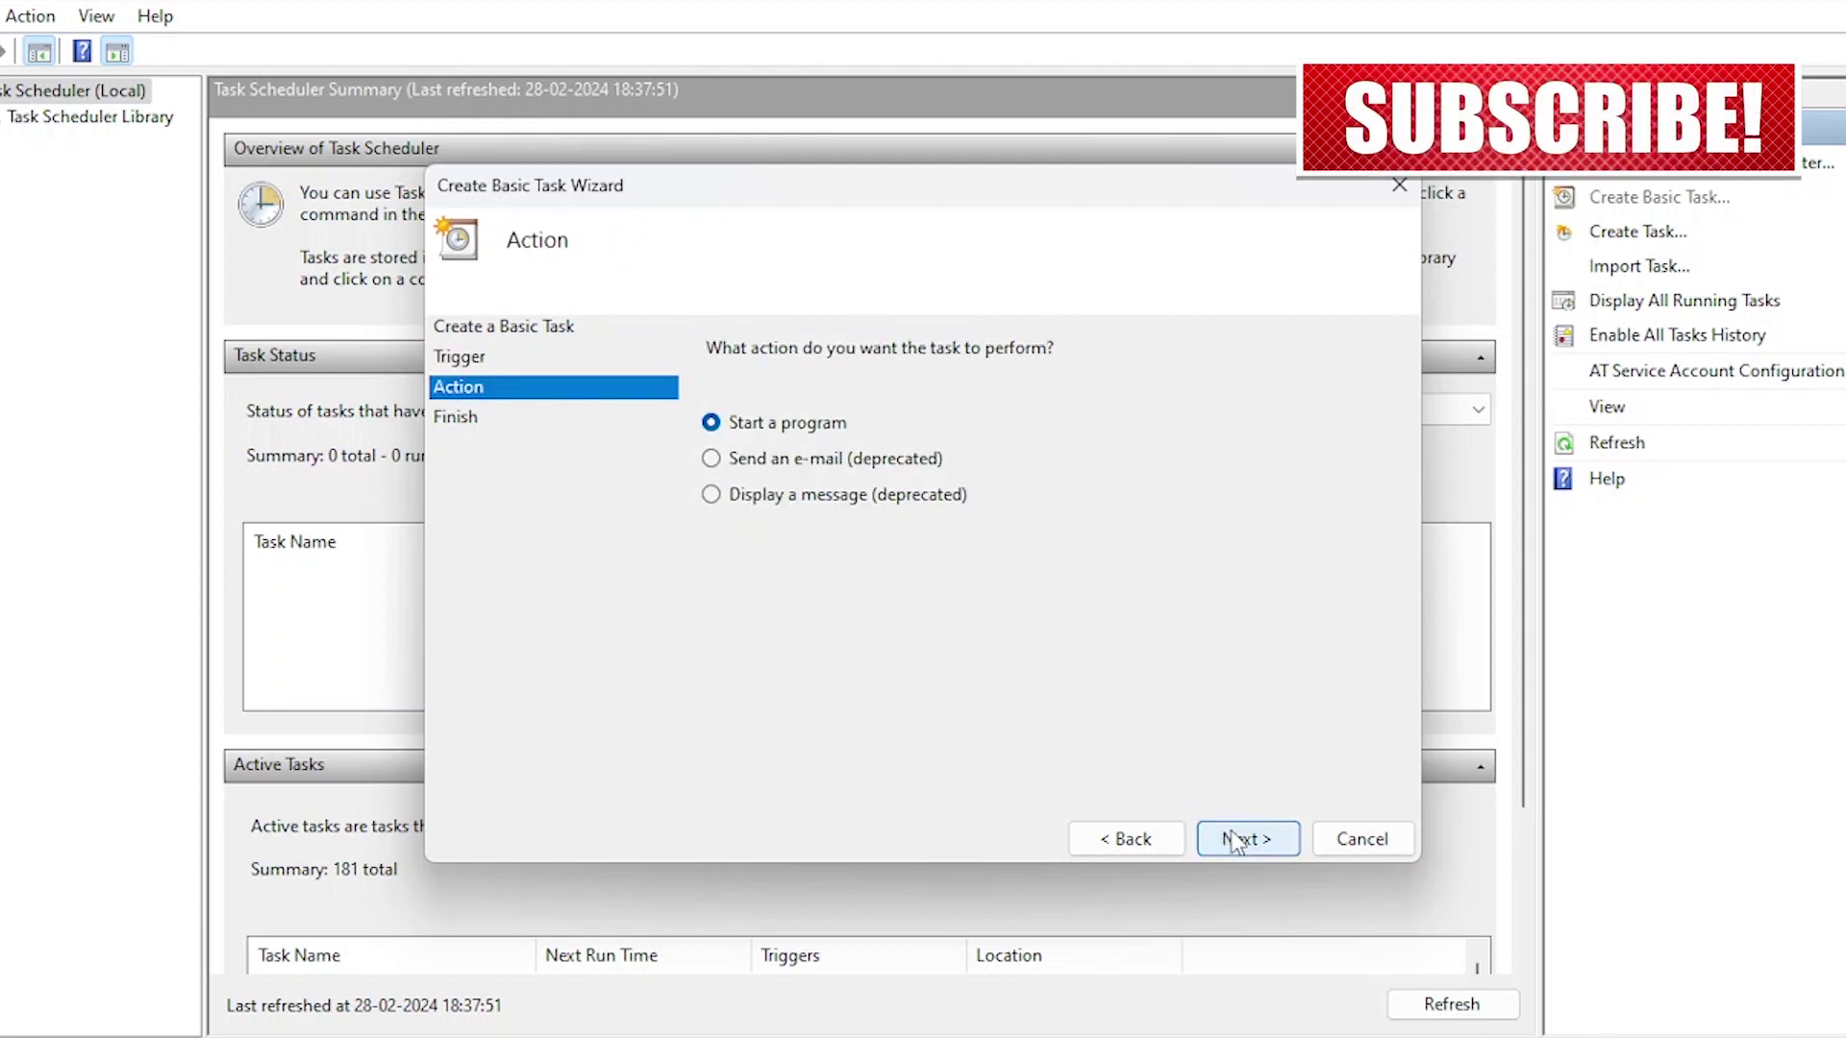
left_click(1236, 840)
Step: Browse to C:\Program Files\Google\Chrome\Application in the file picker
left_click(1300, 410)
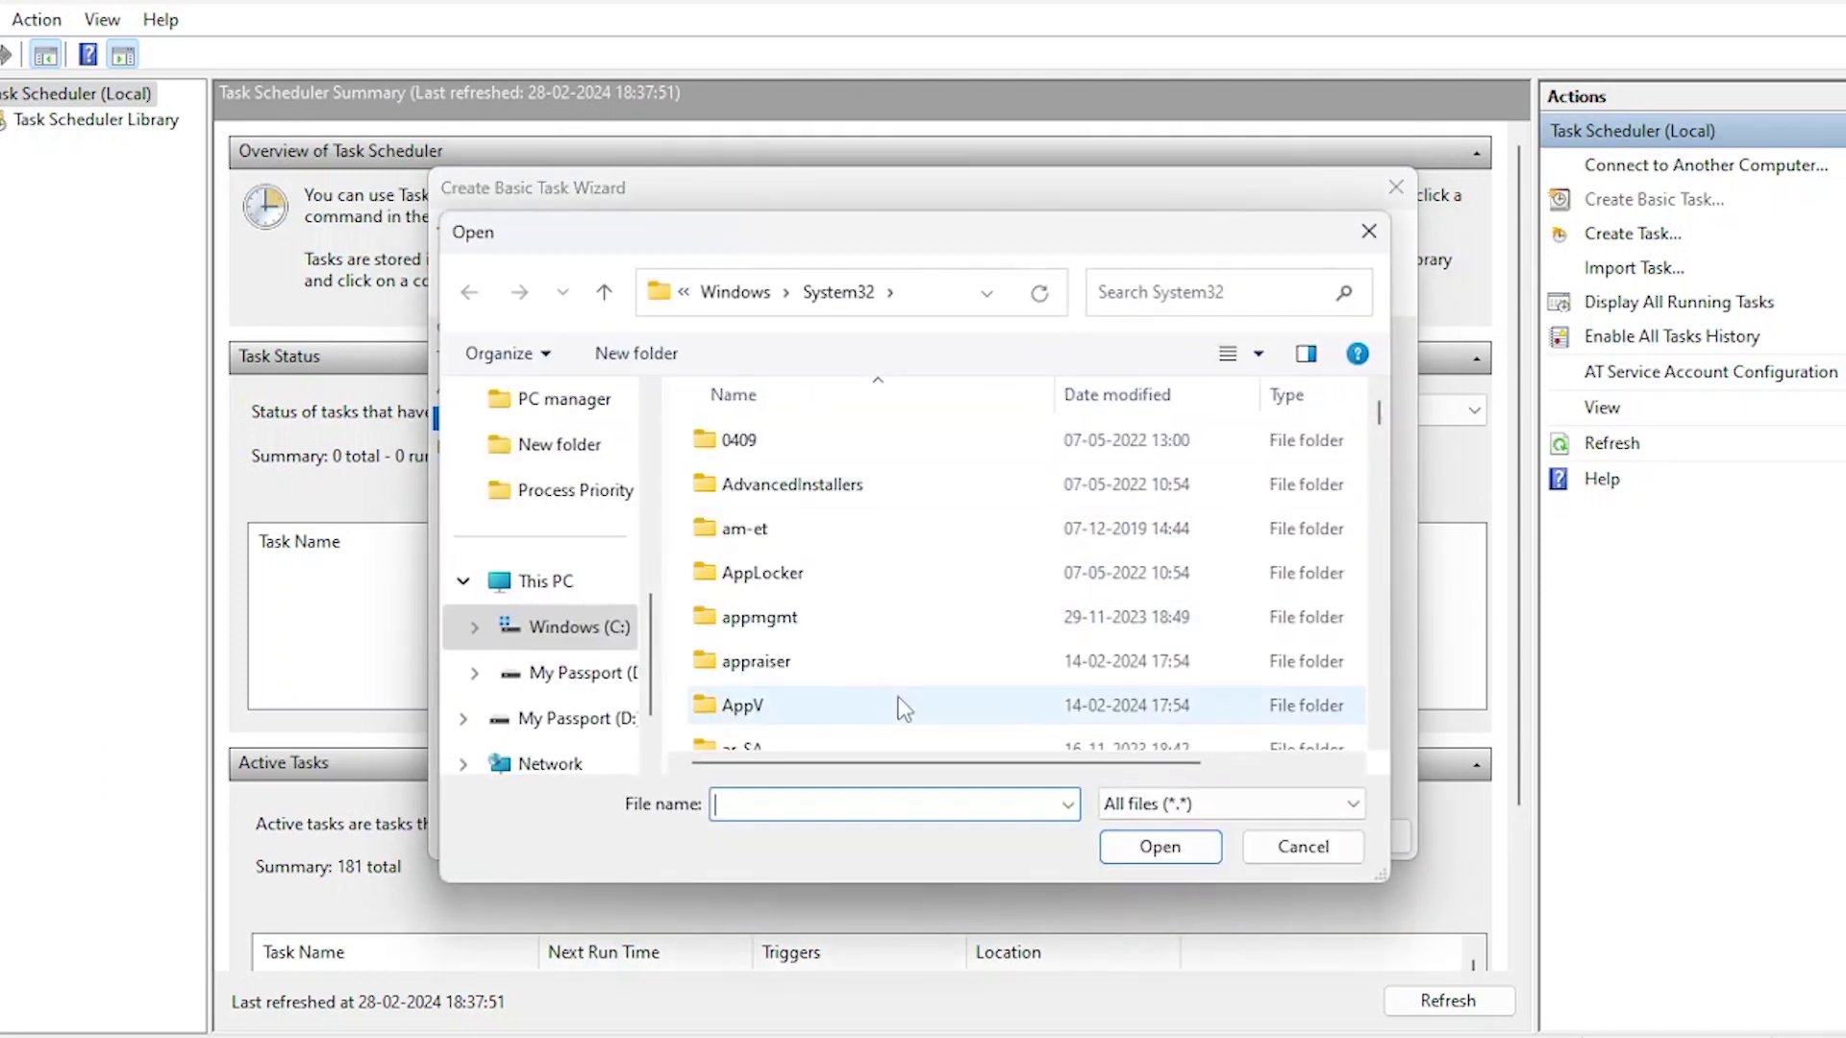
left_click(550, 634)
double_click(833, 423)
key("g")
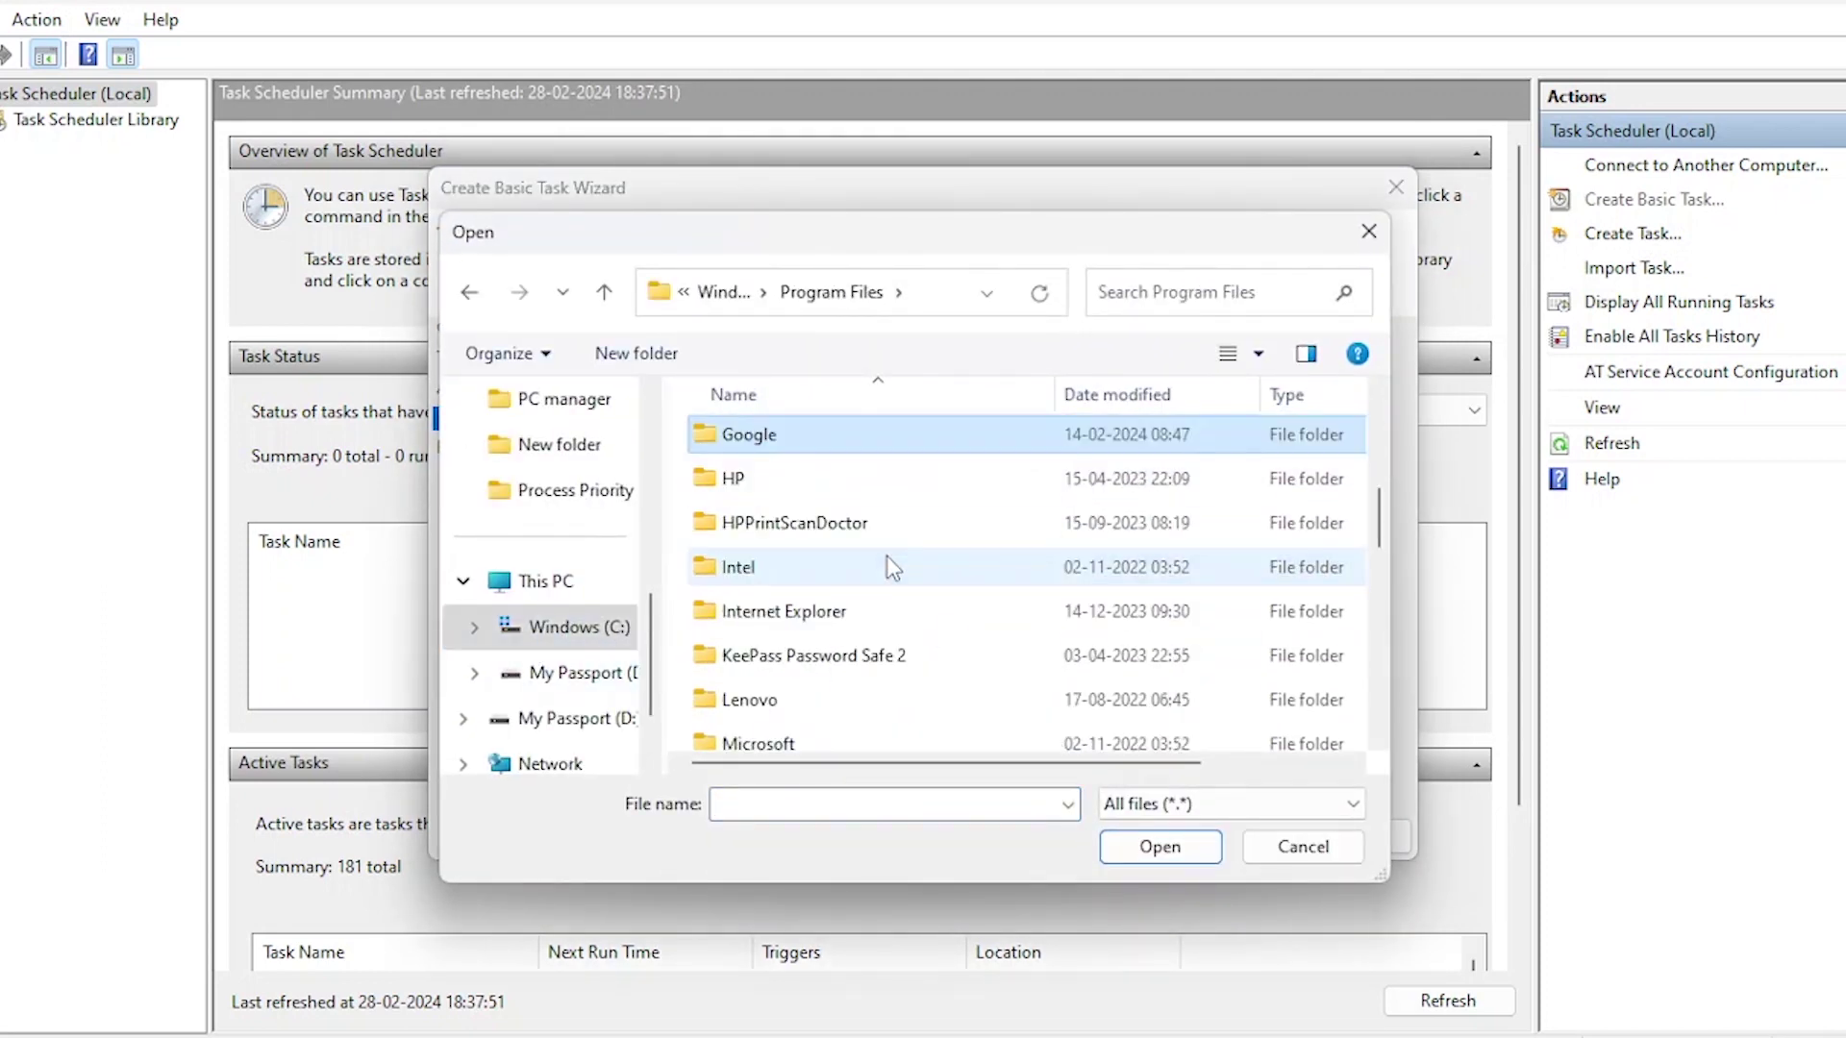
double_click(830, 436)
double_click(816, 440)
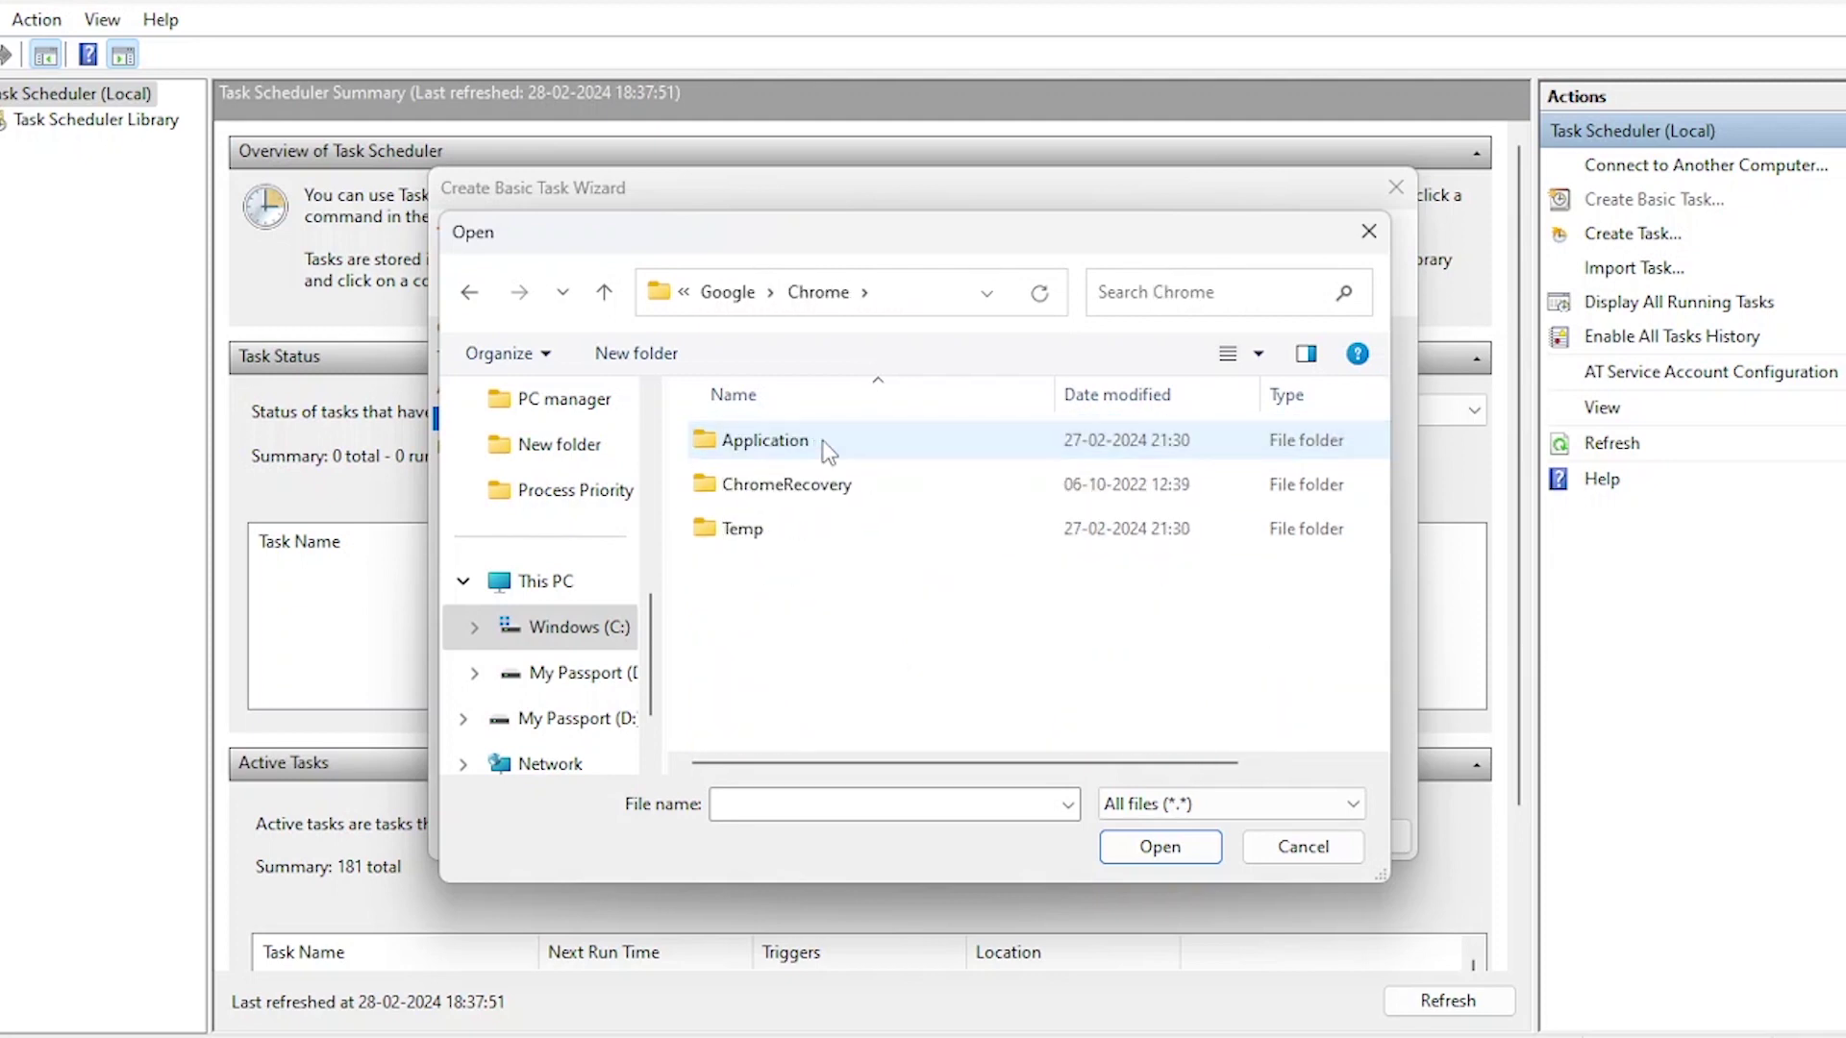
double_click(830, 450)
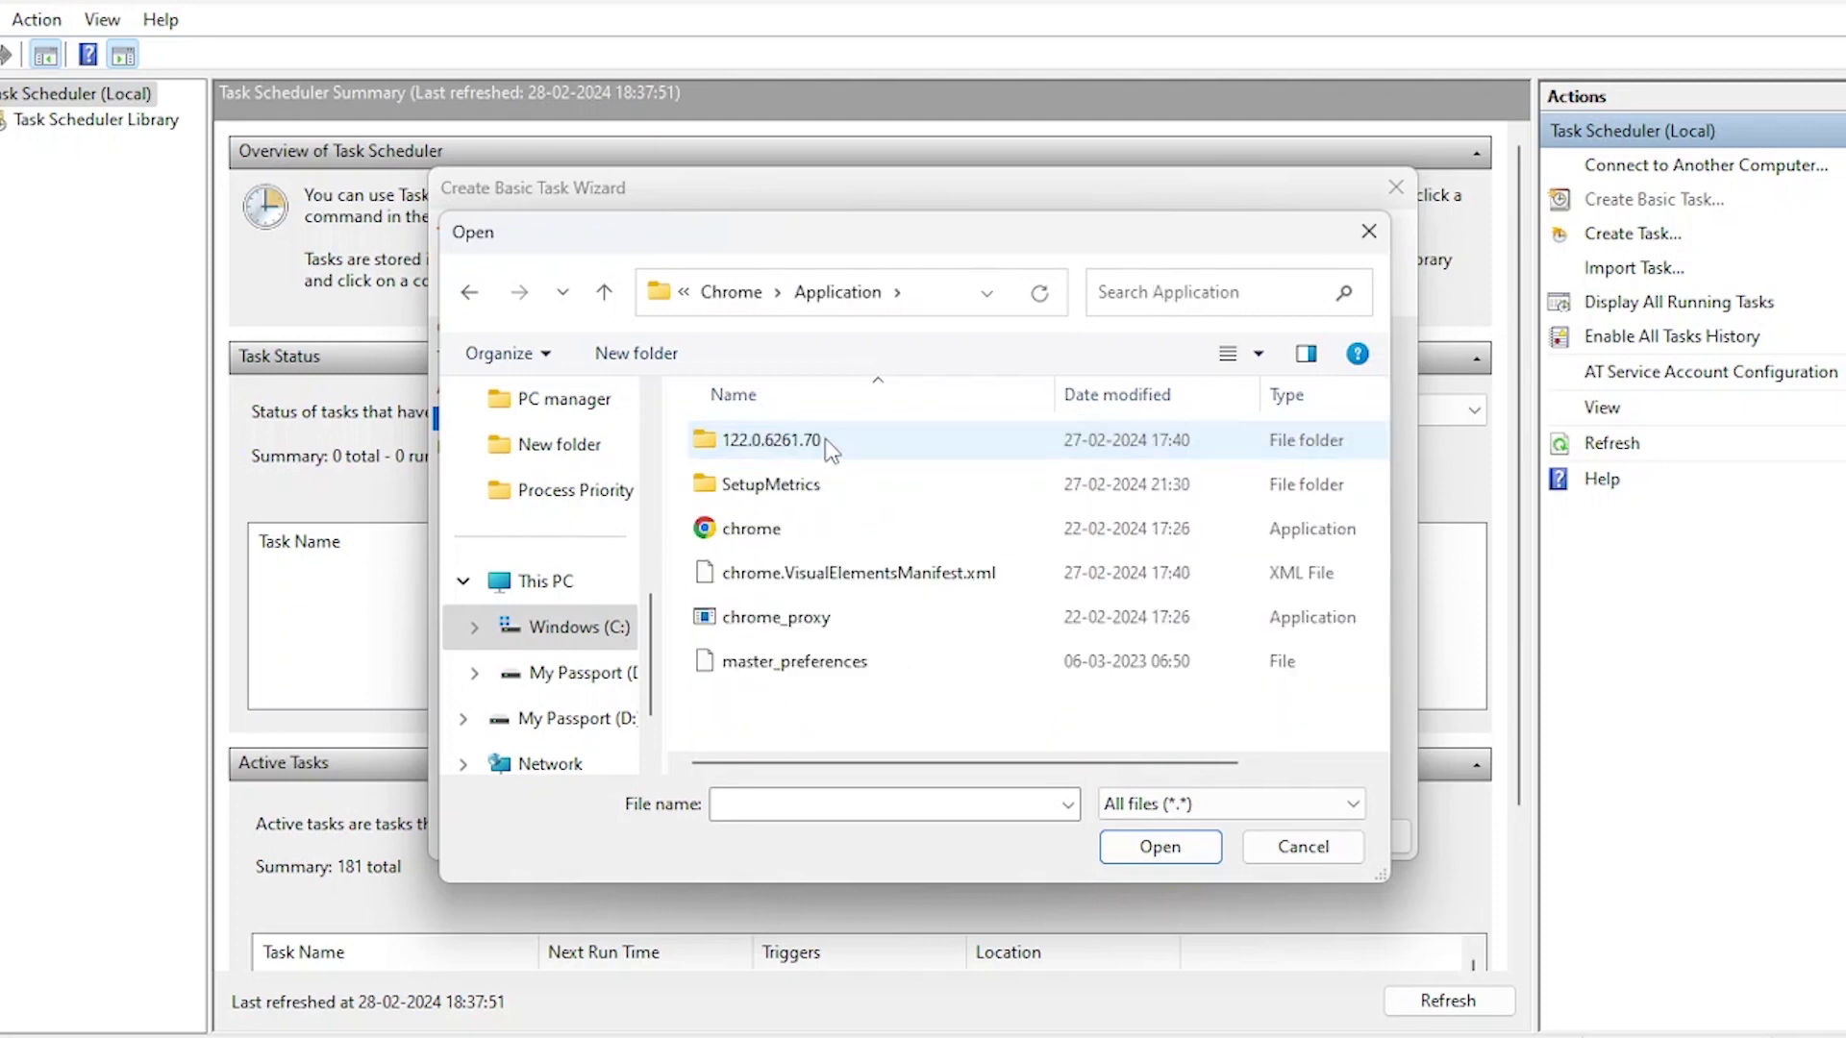
Step: Select chrome.exe as the program and finish creating the task
double_click(751, 535)
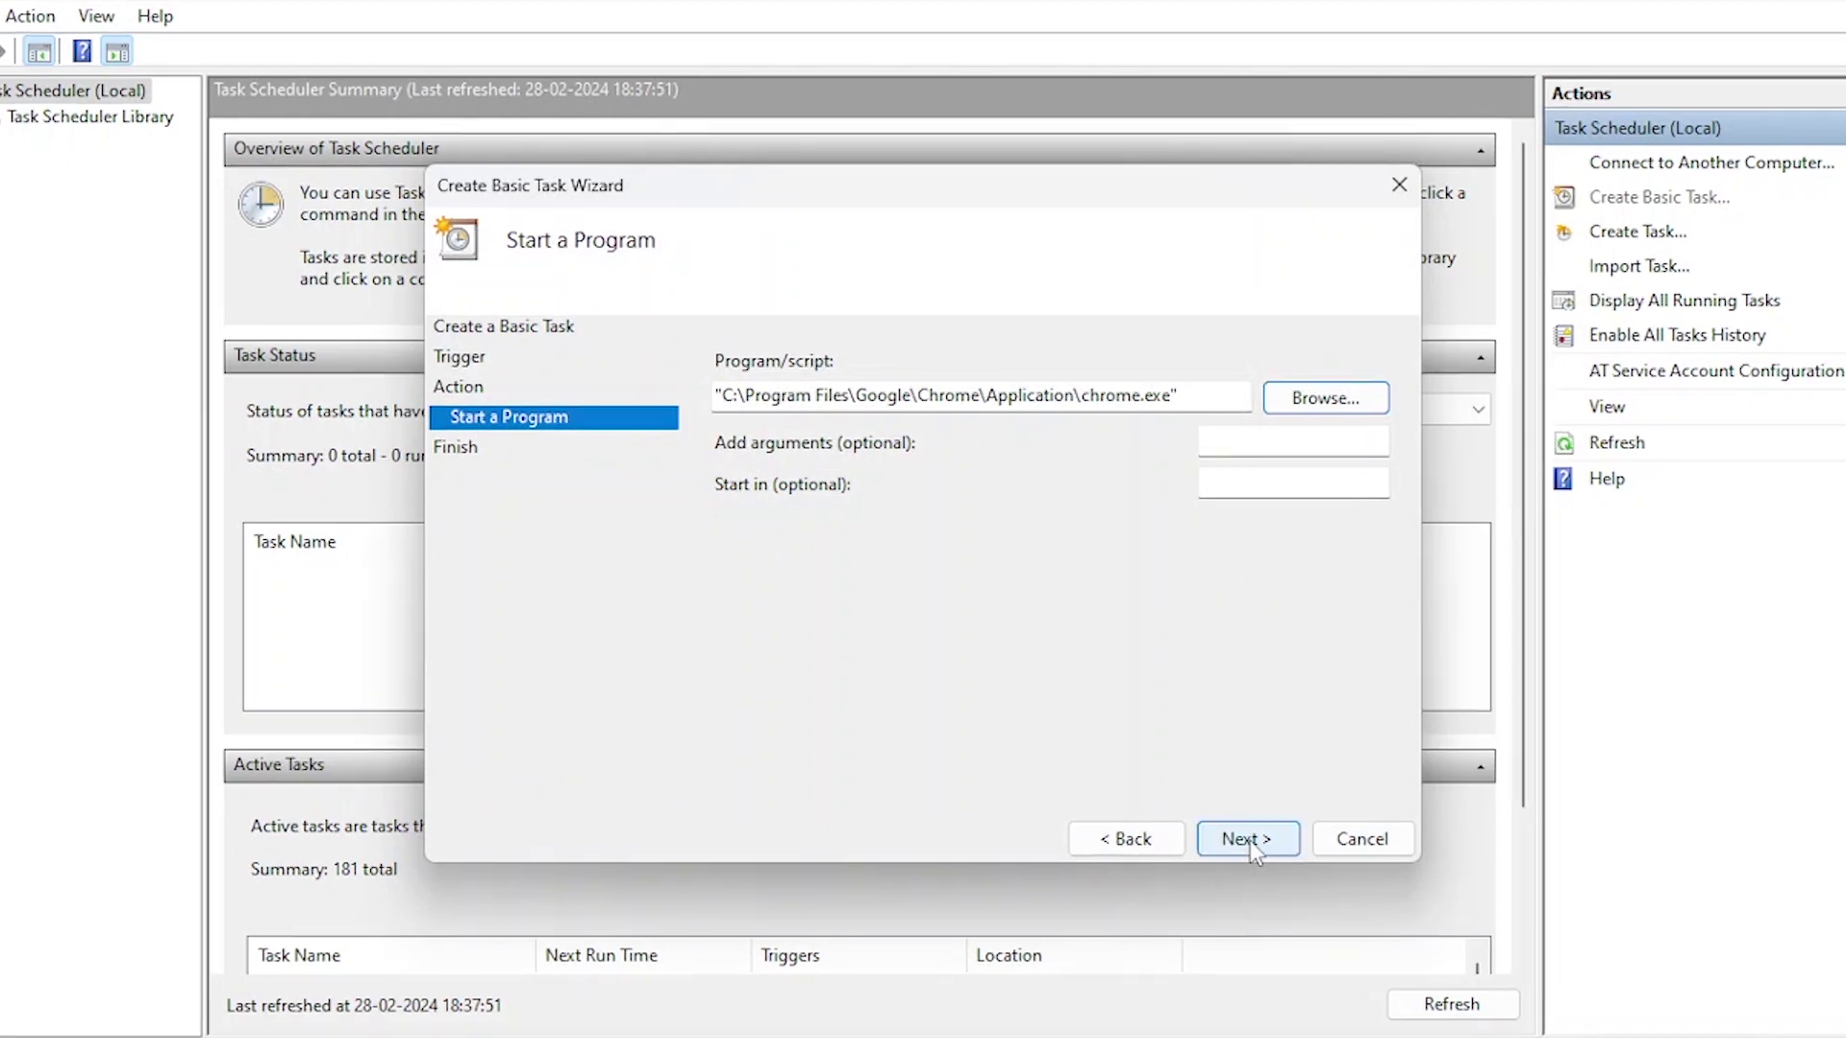
left_click(1248, 838)
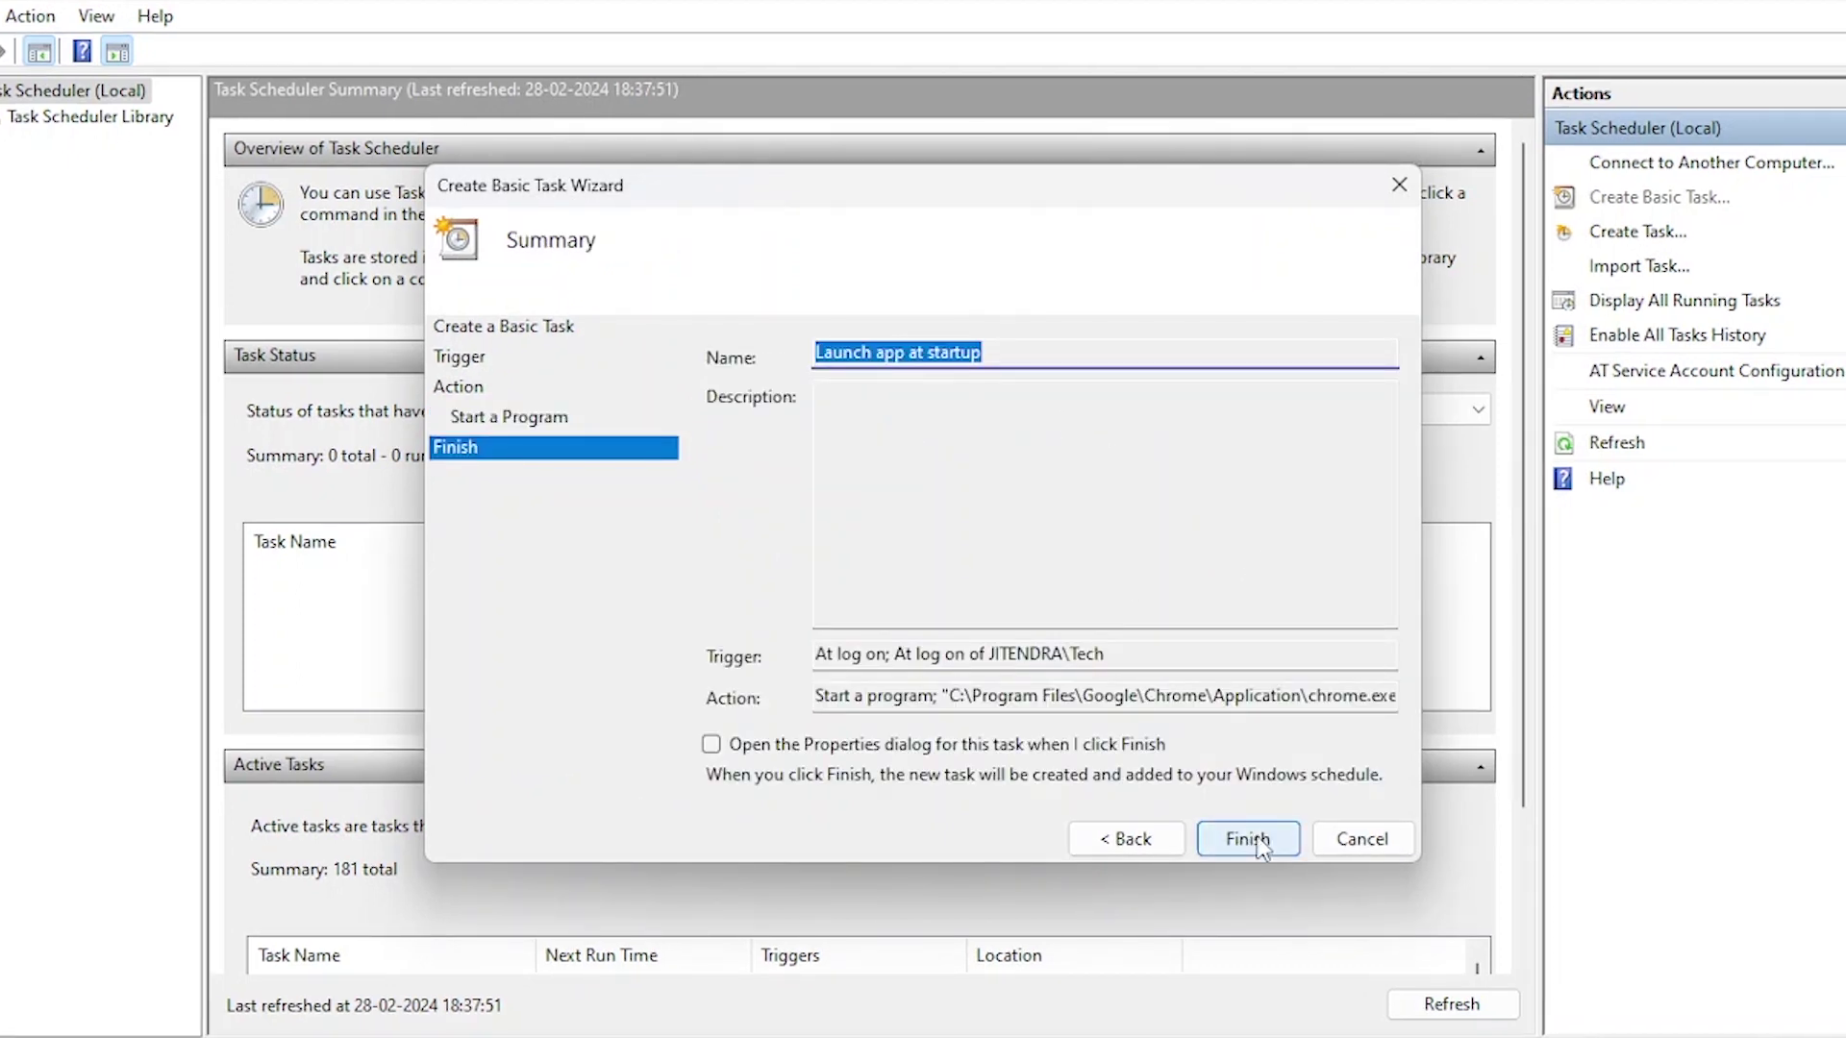
left_click(1248, 838)
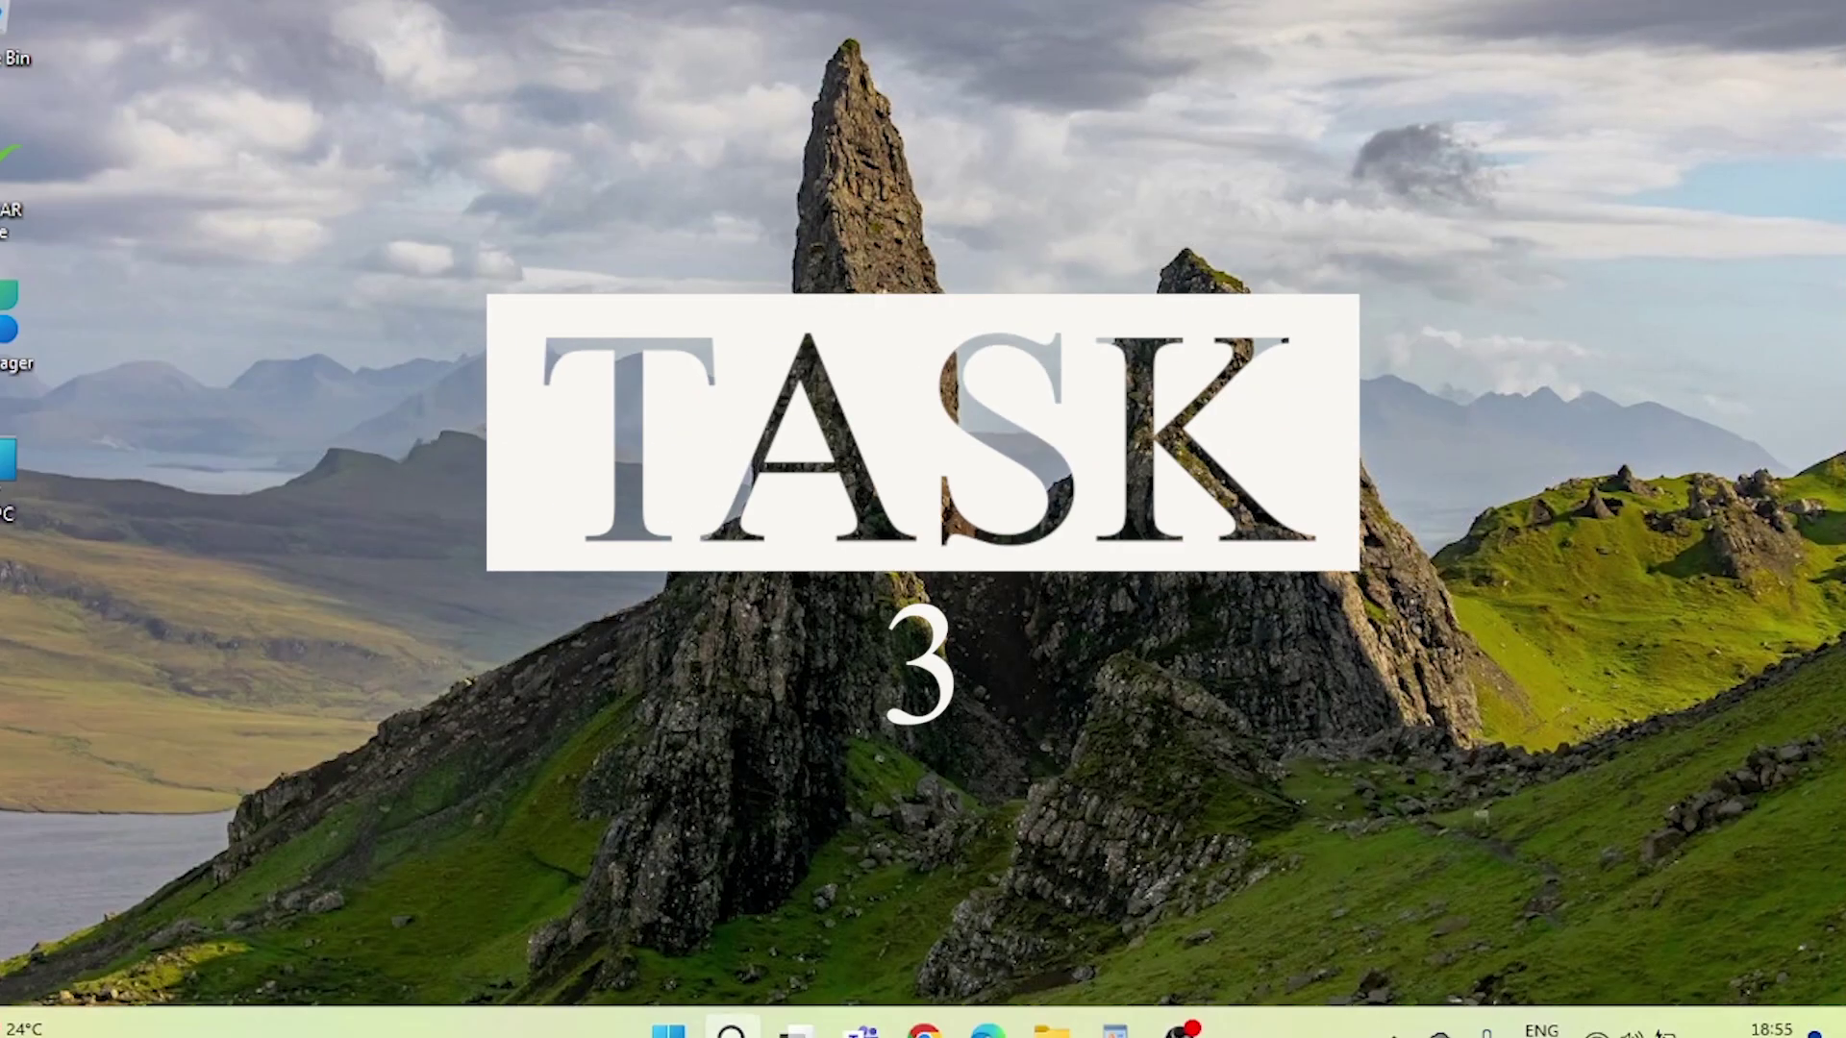
Step: Reopen Task Scheduler and start a basic task named 'Weekly system restart'
left_click(730, 1028)
type("task")
left_click(682, 308)
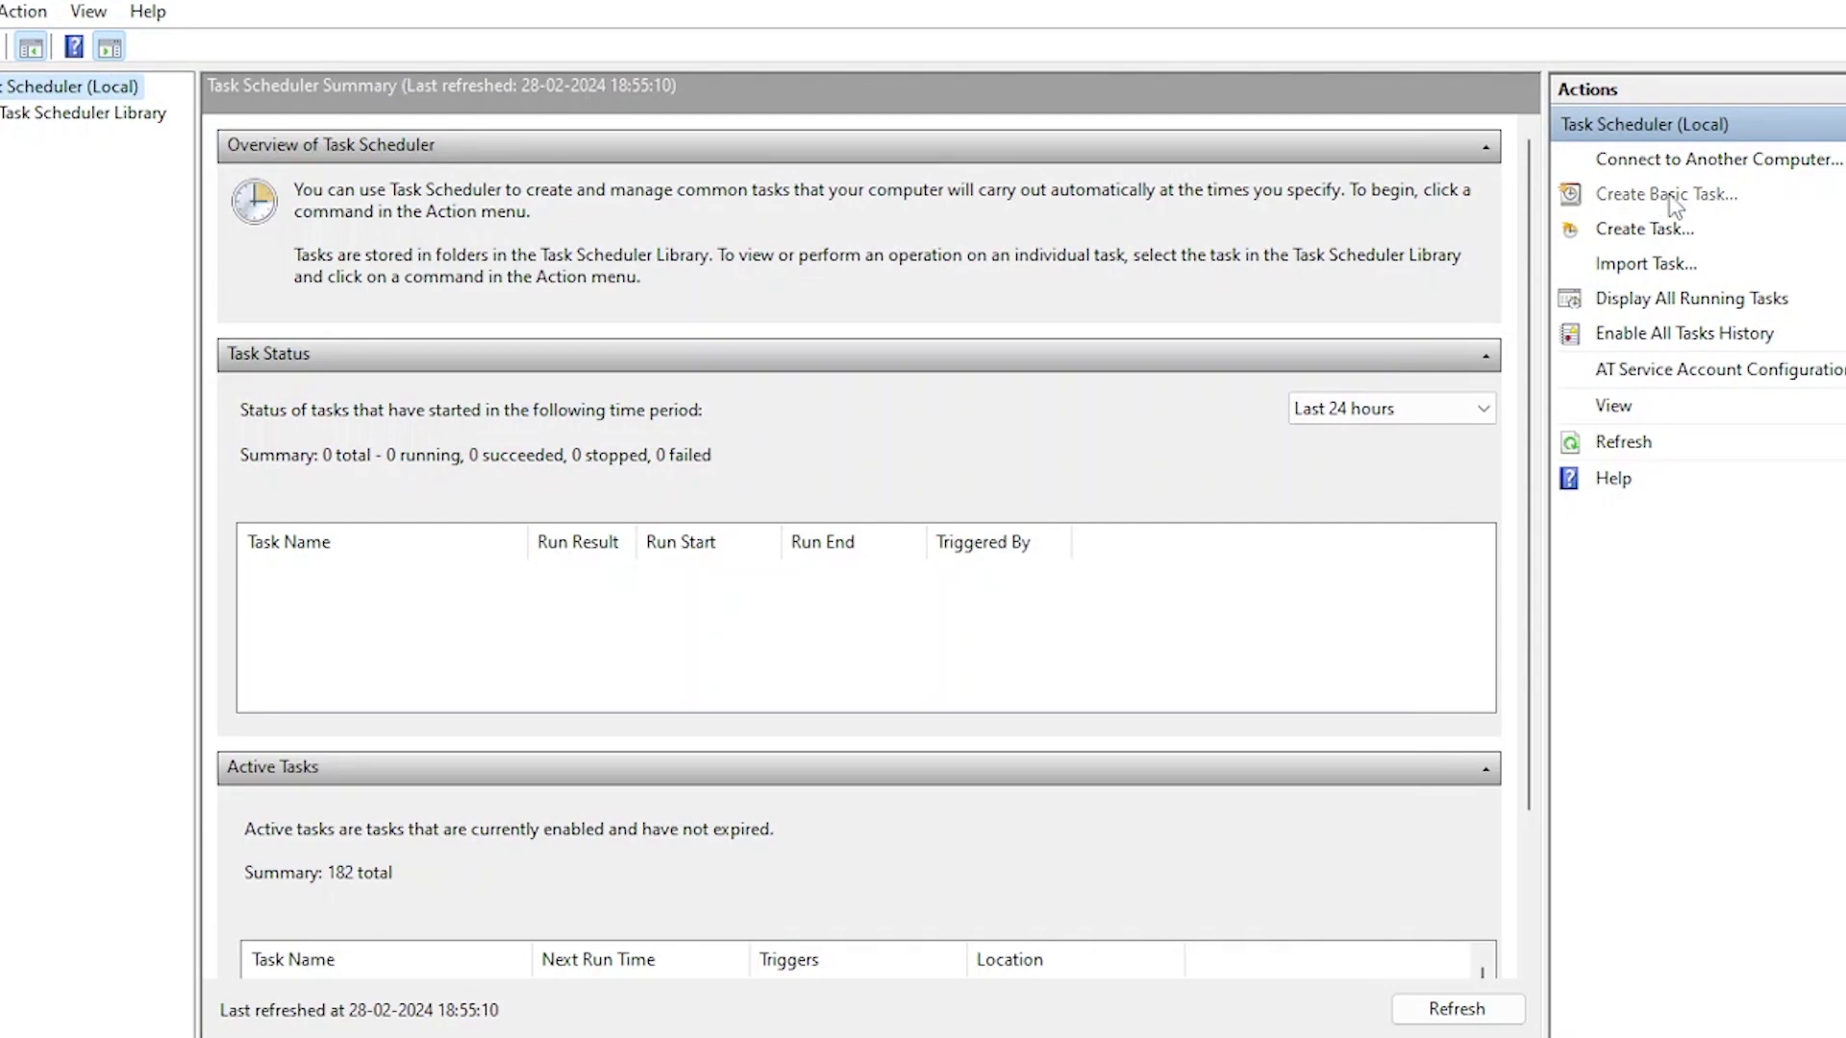
left_click(1671, 198)
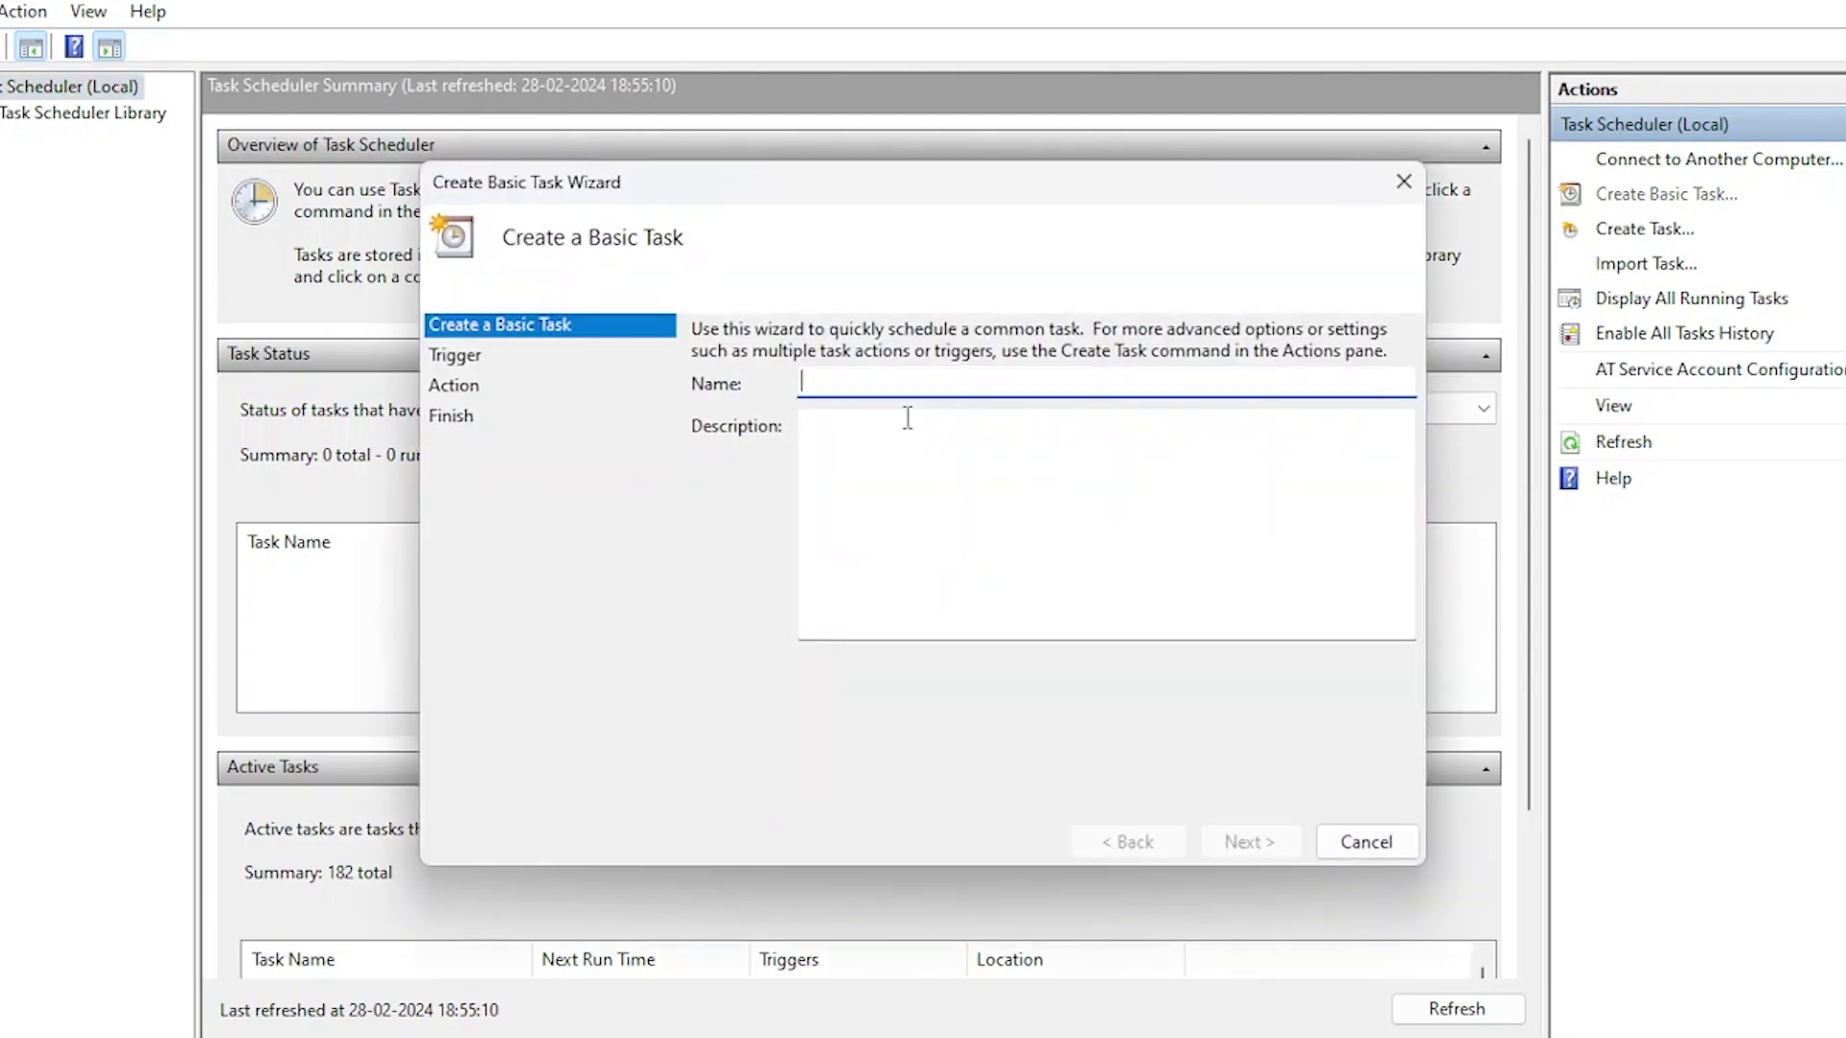
type("Weekly system restart")
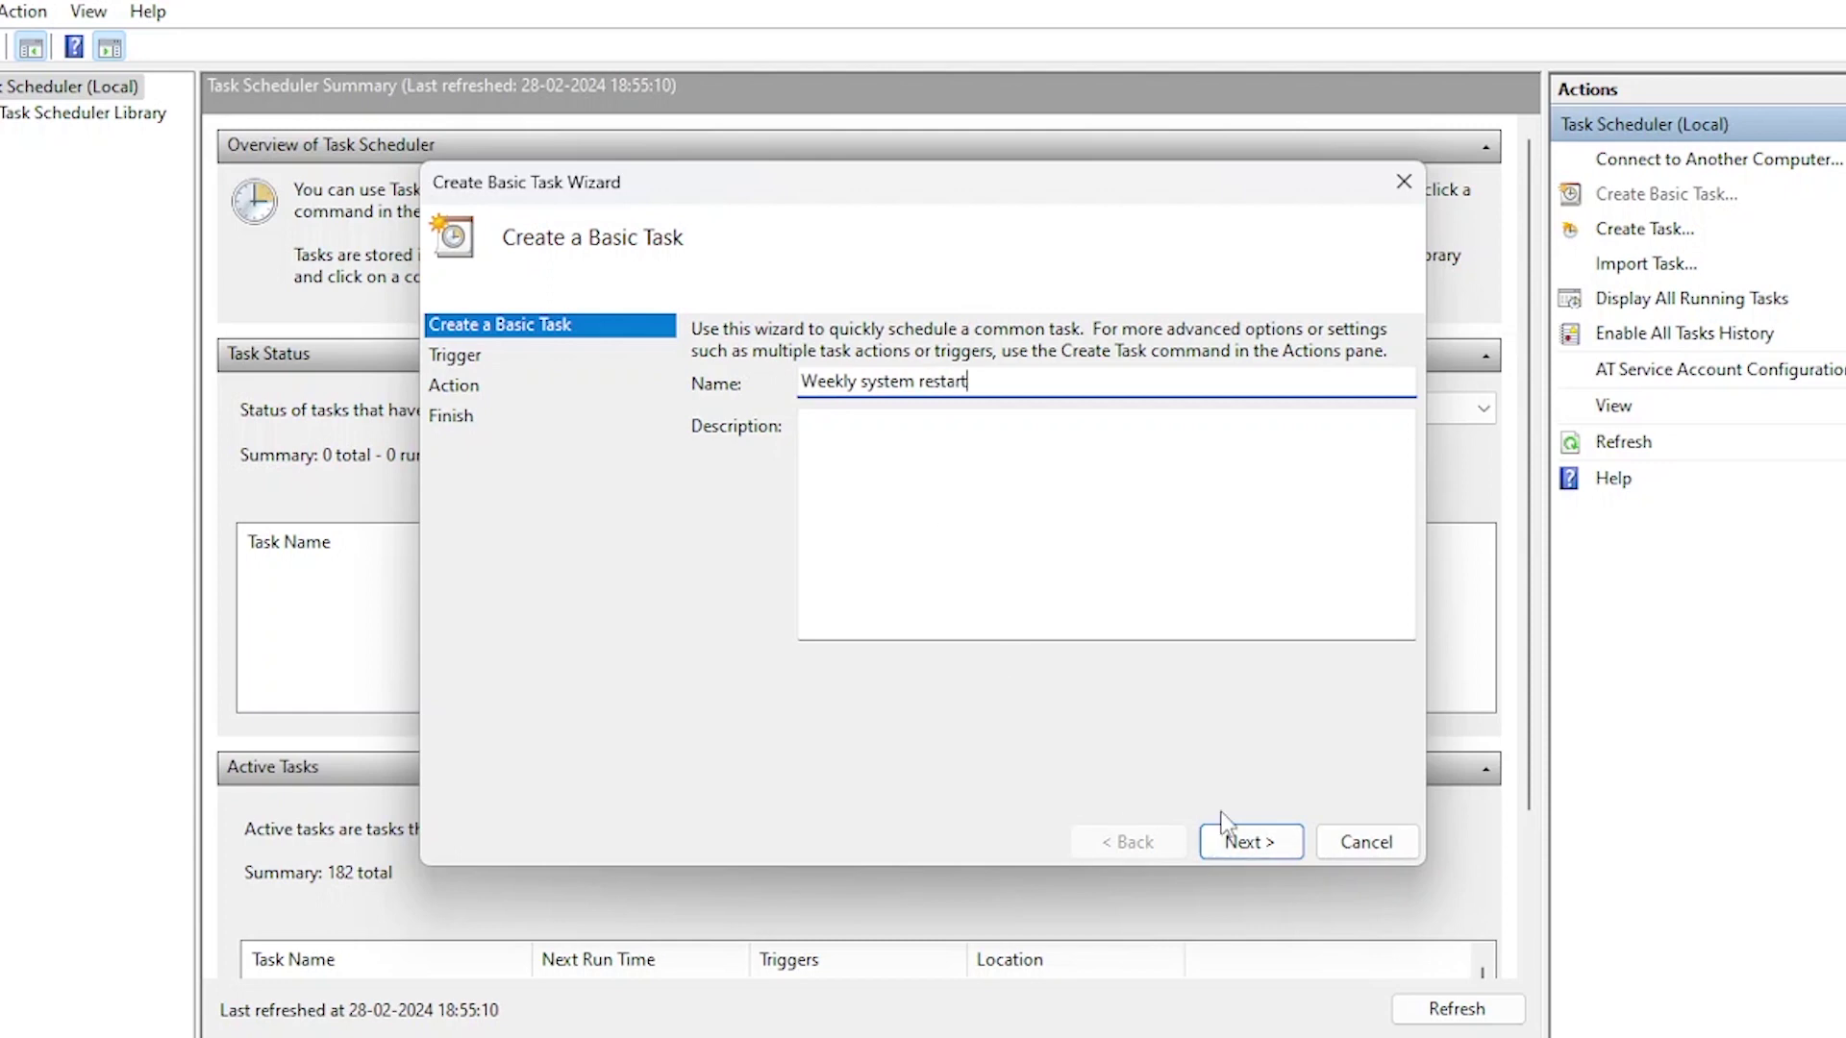
left_click(1240, 840)
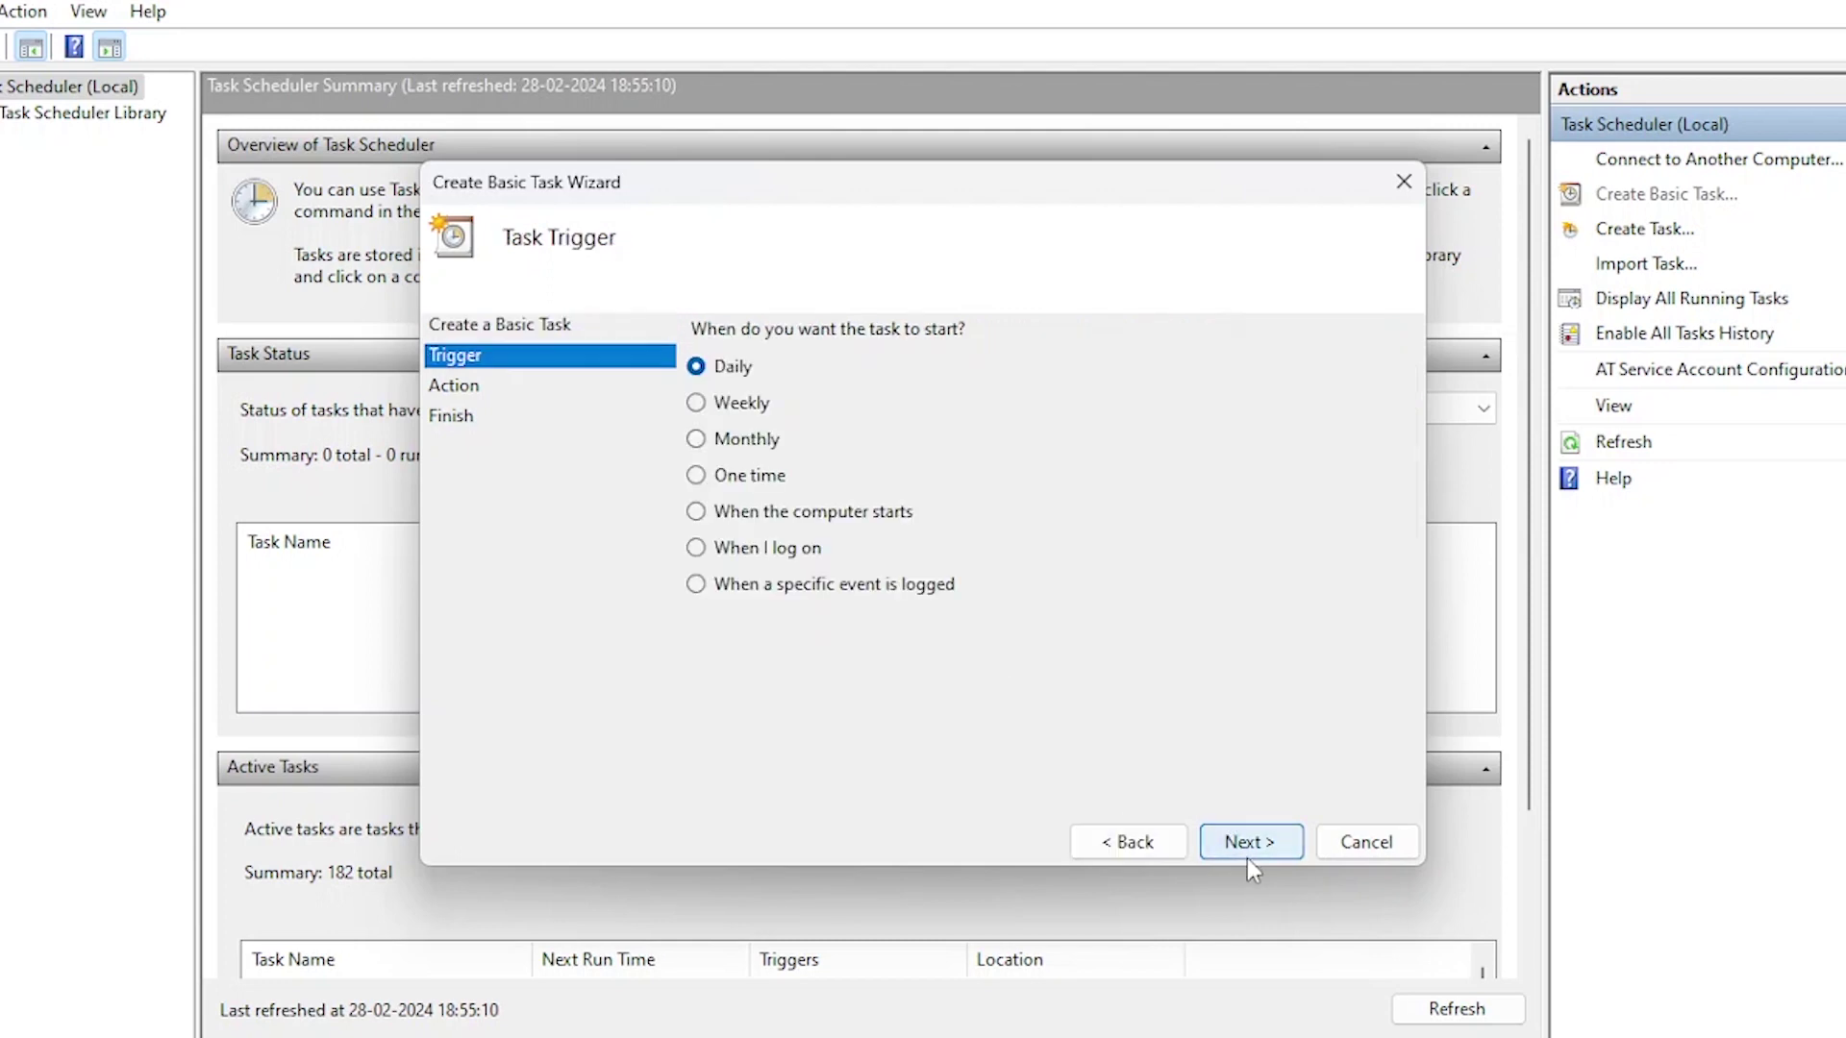
Step: Set the task to recur weekly on Mondays
left_click(731, 405)
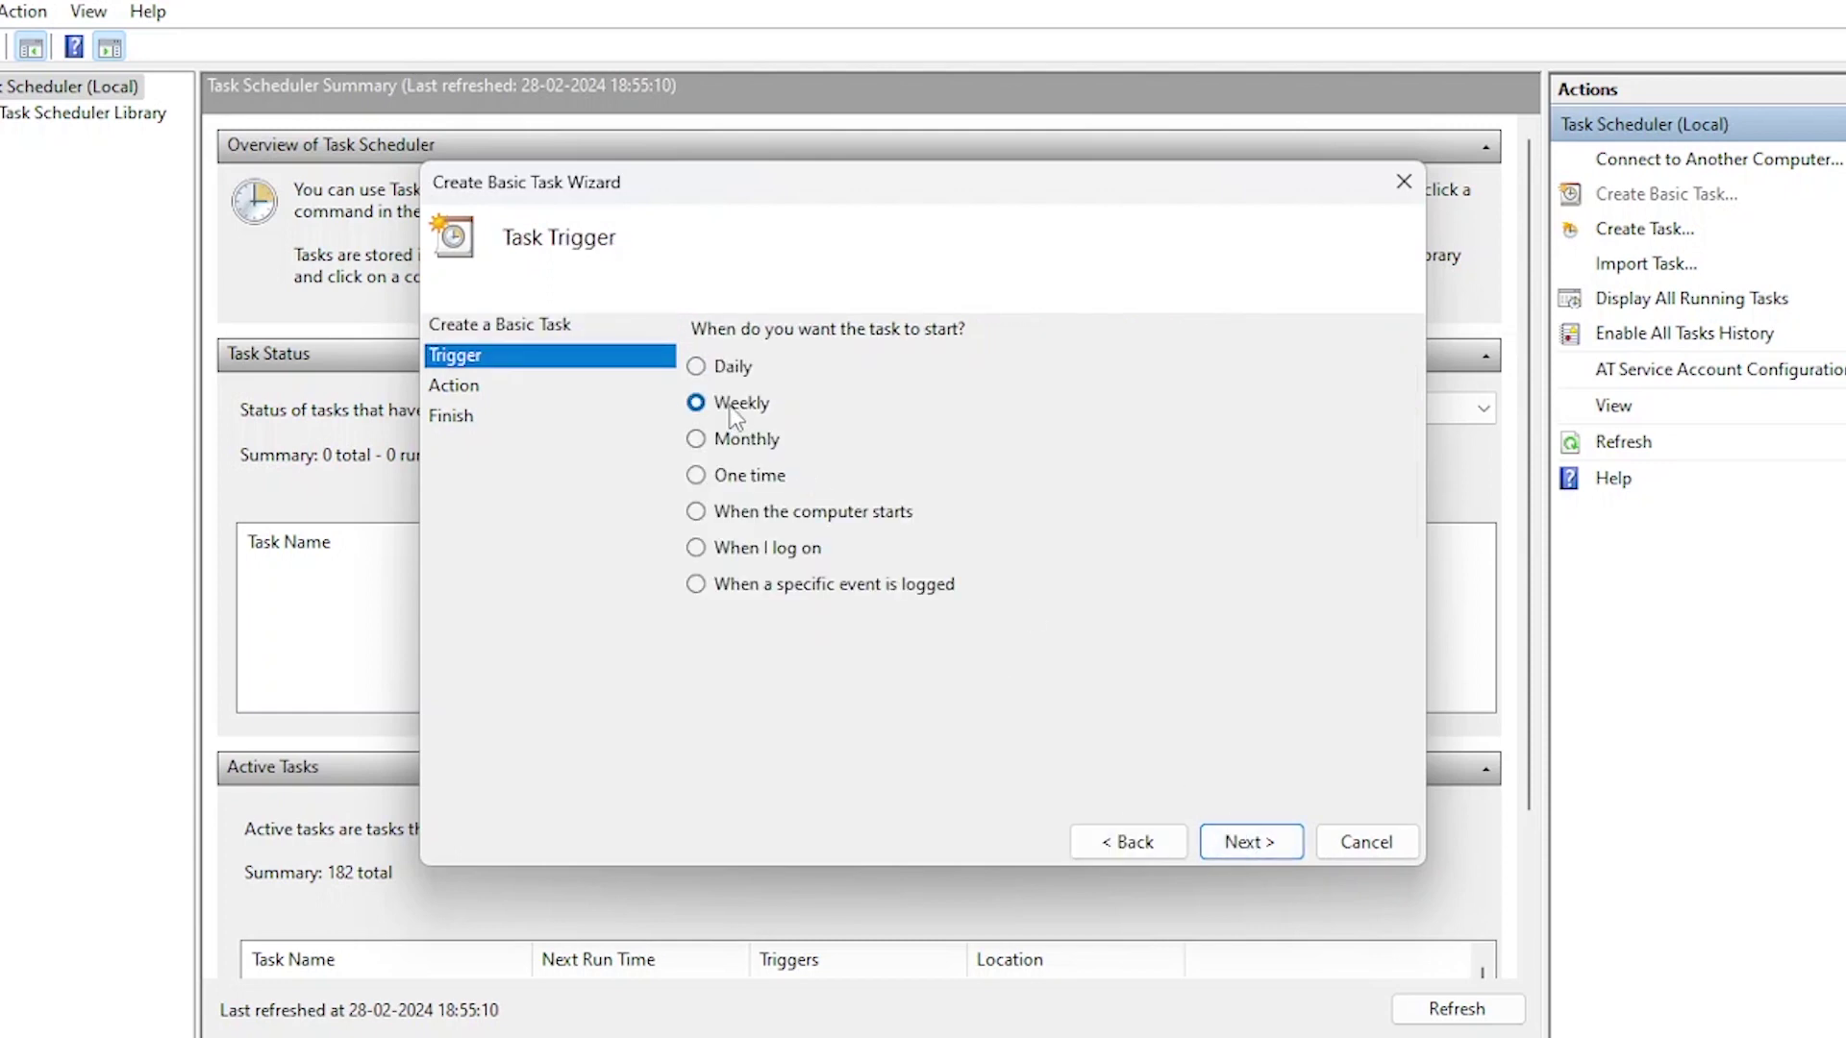
left_click(1249, 841)
left_click(824, 434)
left_click(1277, 844)
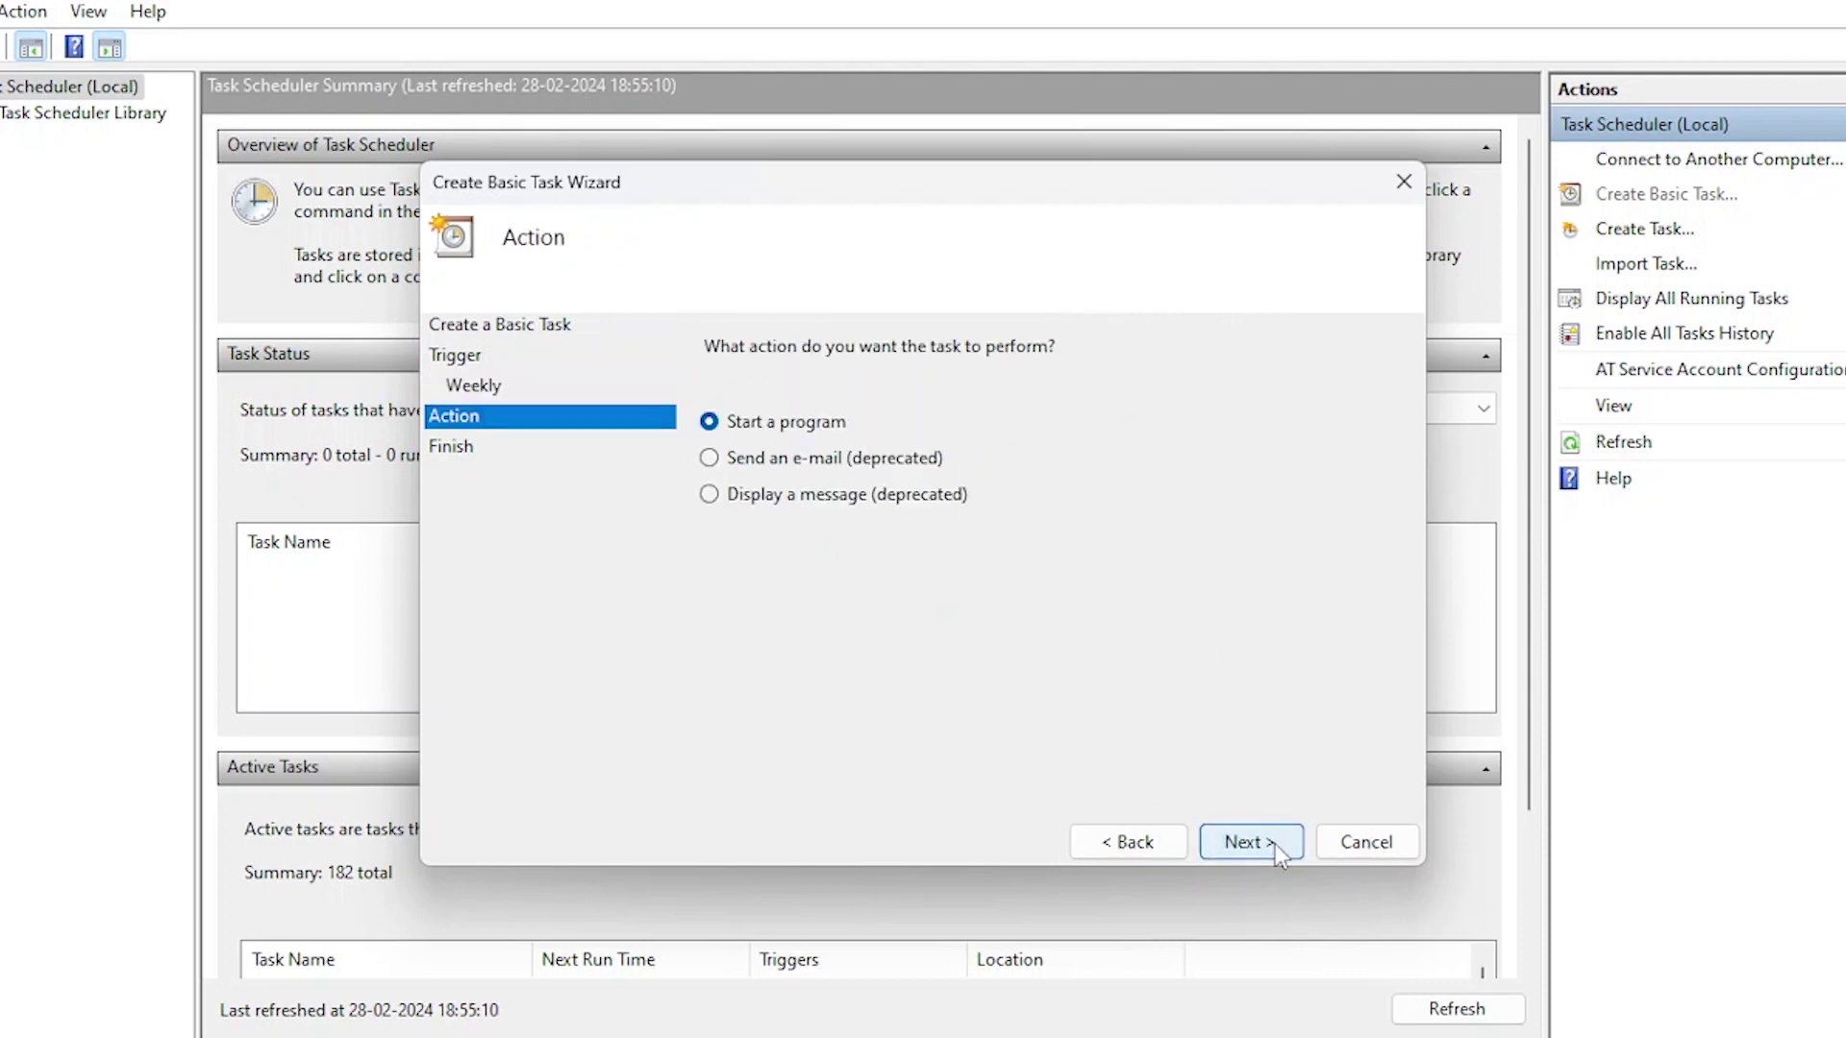
Step: Run shutdown.exe with arguments /r /f /t 0, finish the task, and show the Task Scheduler Library
left_click(1275, 844)
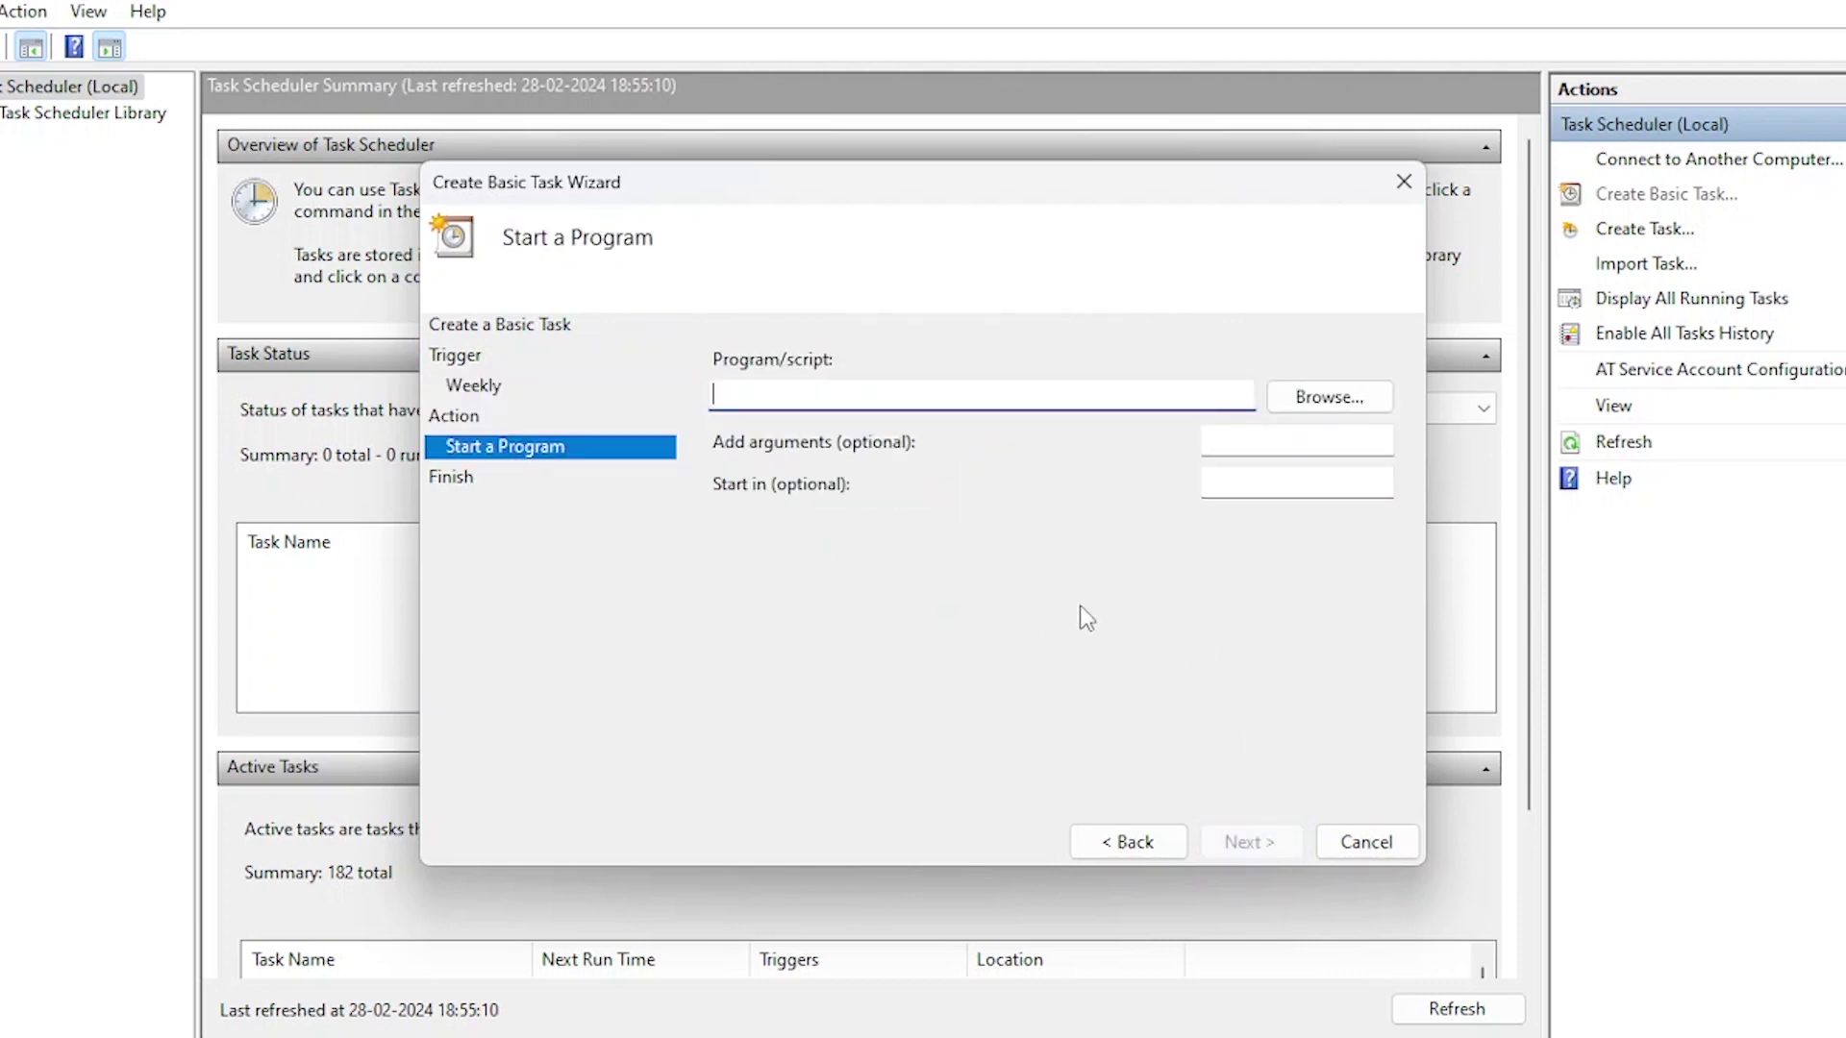
type("shutdown.exe")
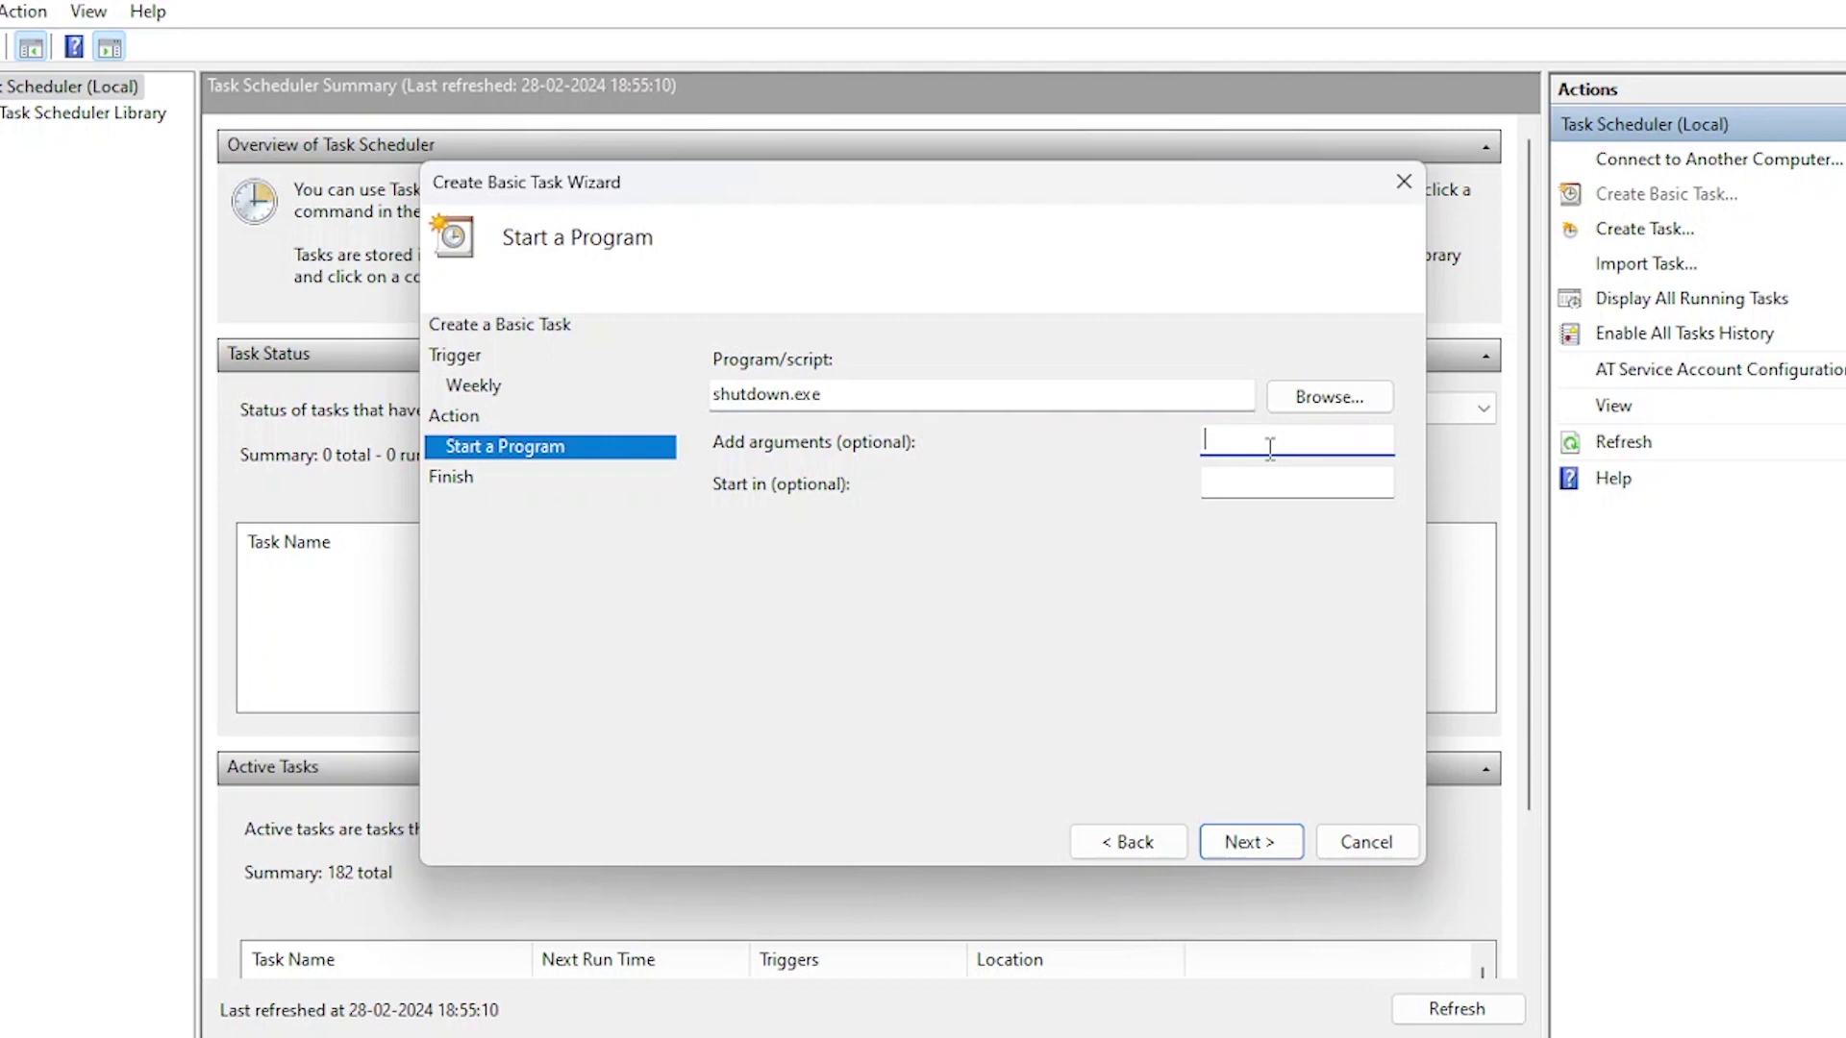
type("/r /f /t 0")
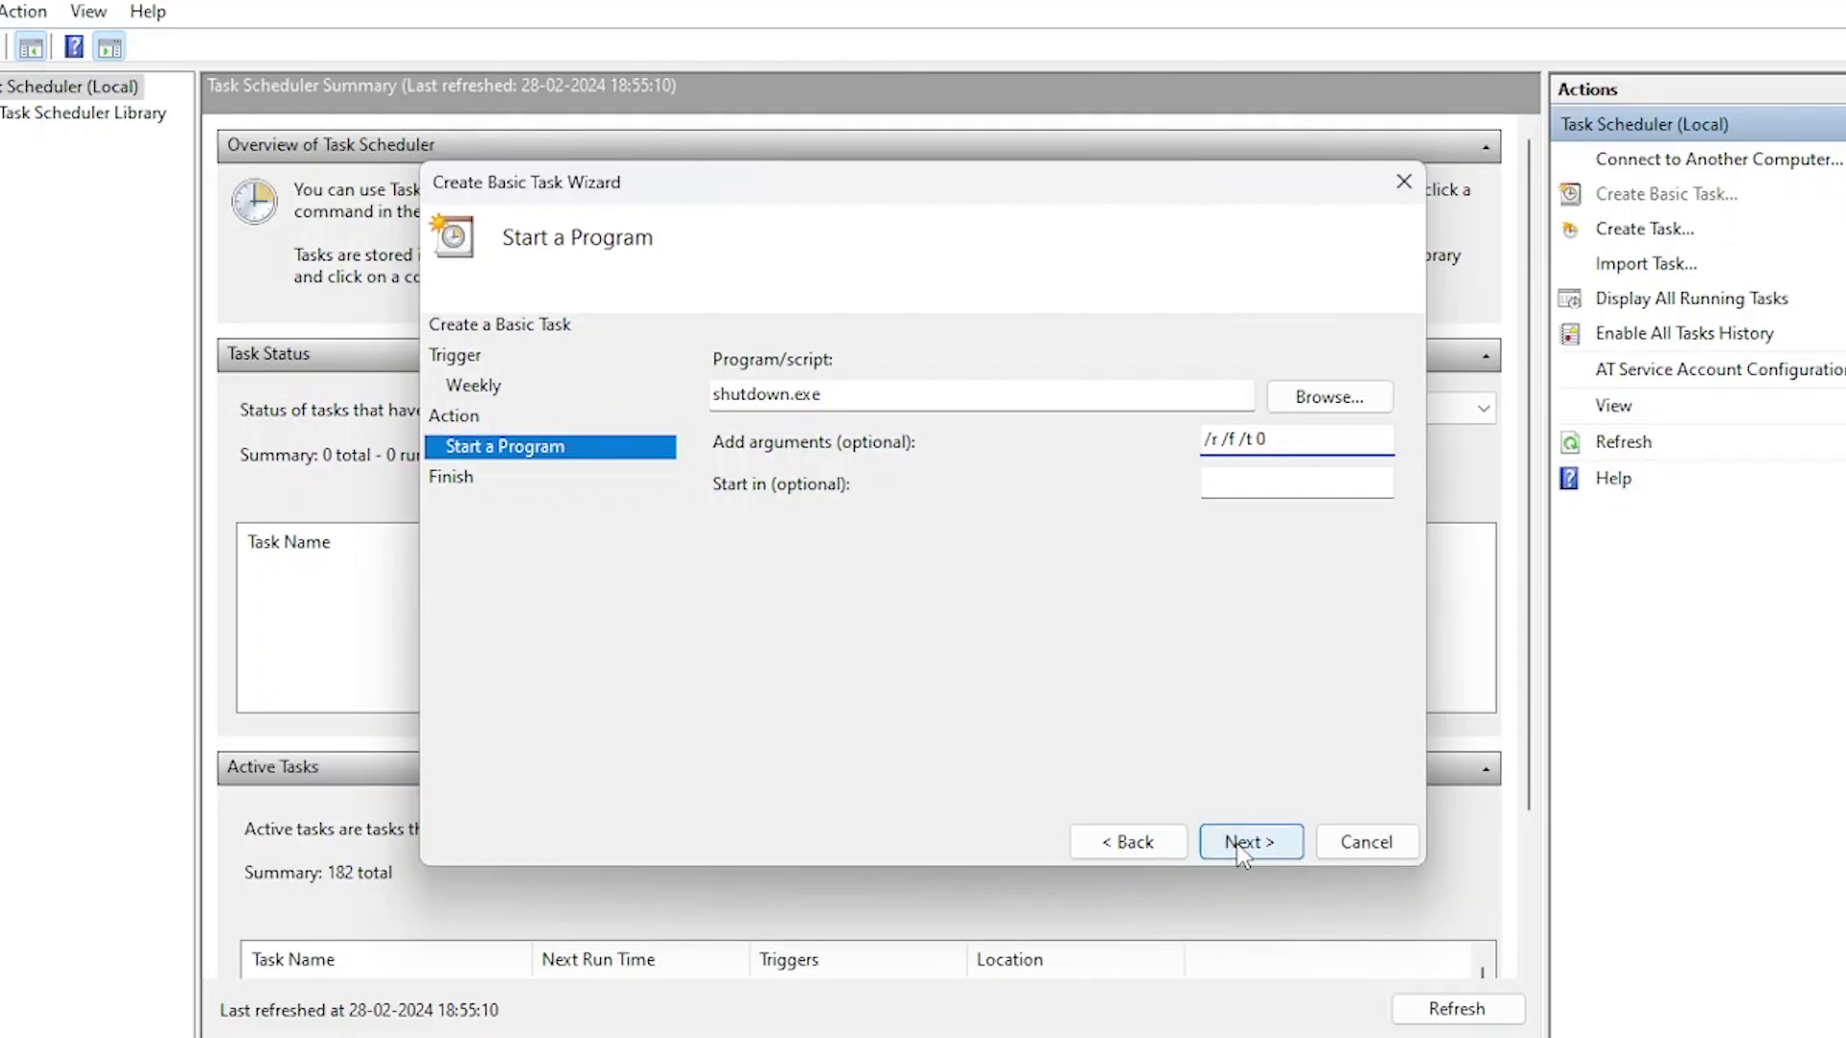
left_click(1304, 902)
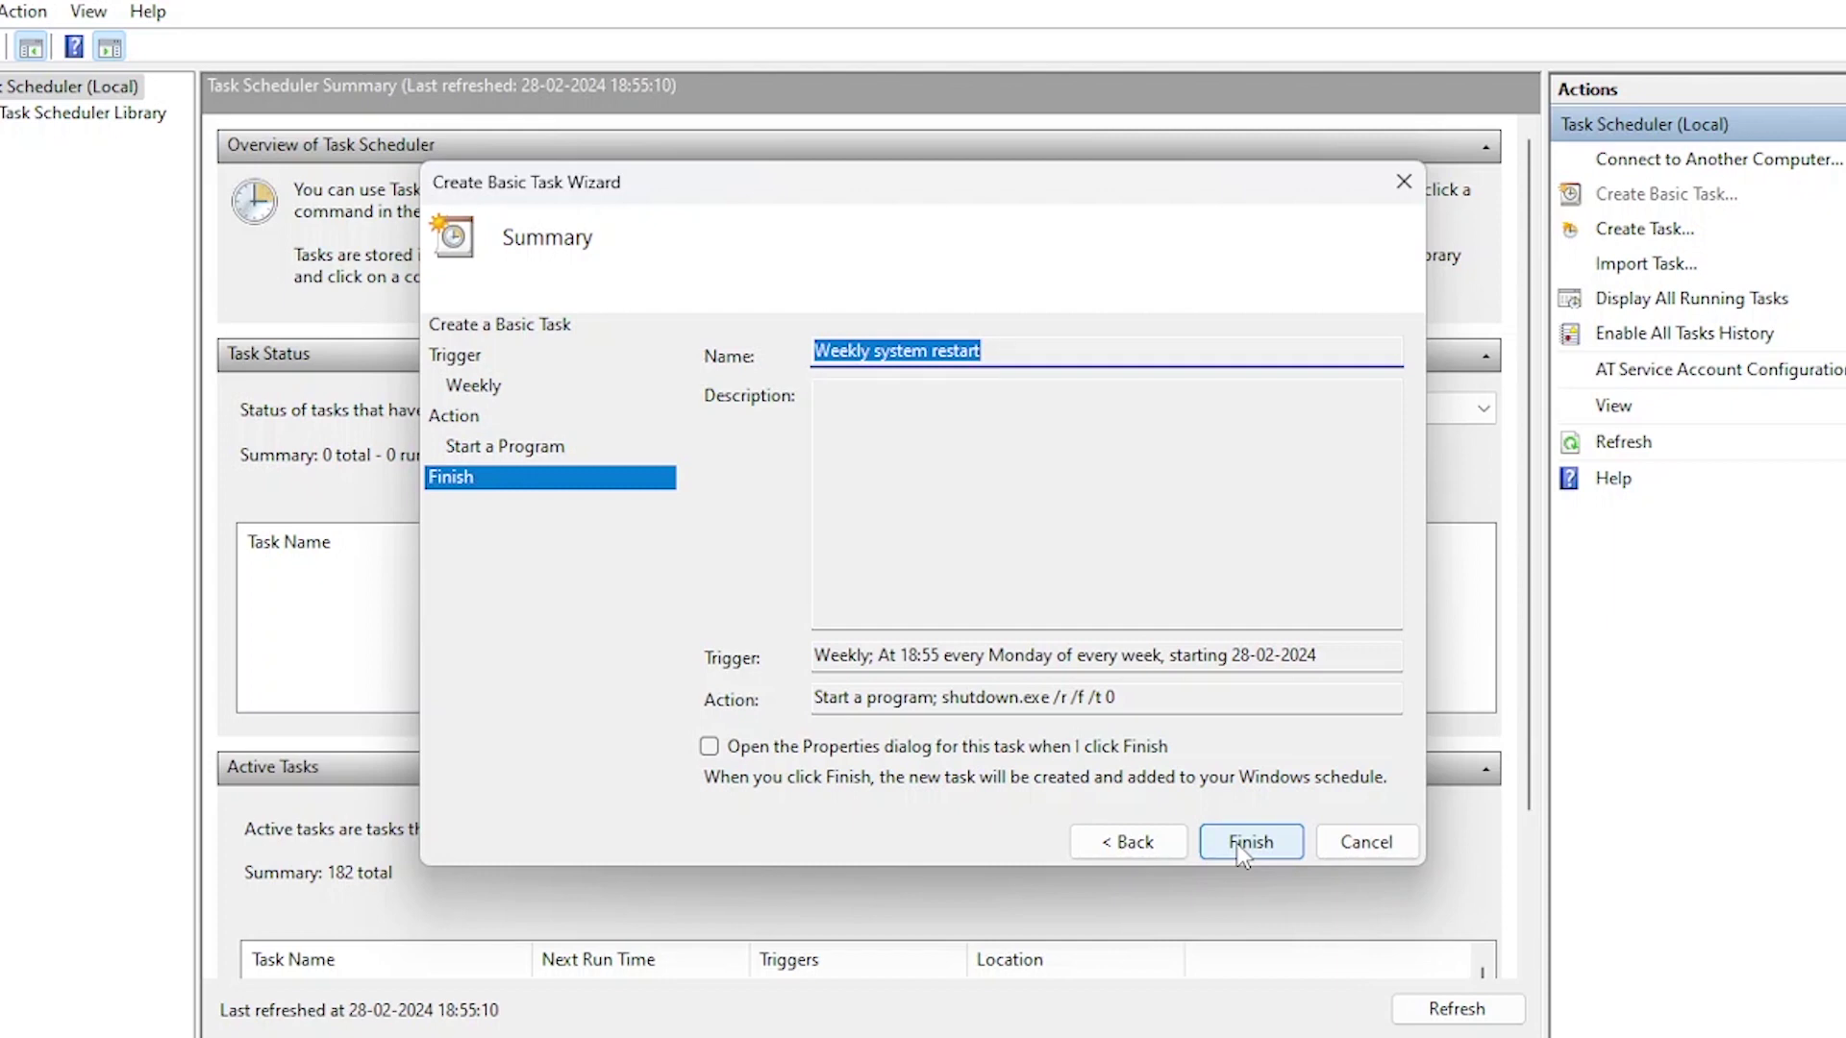
left_click(1242, 851)
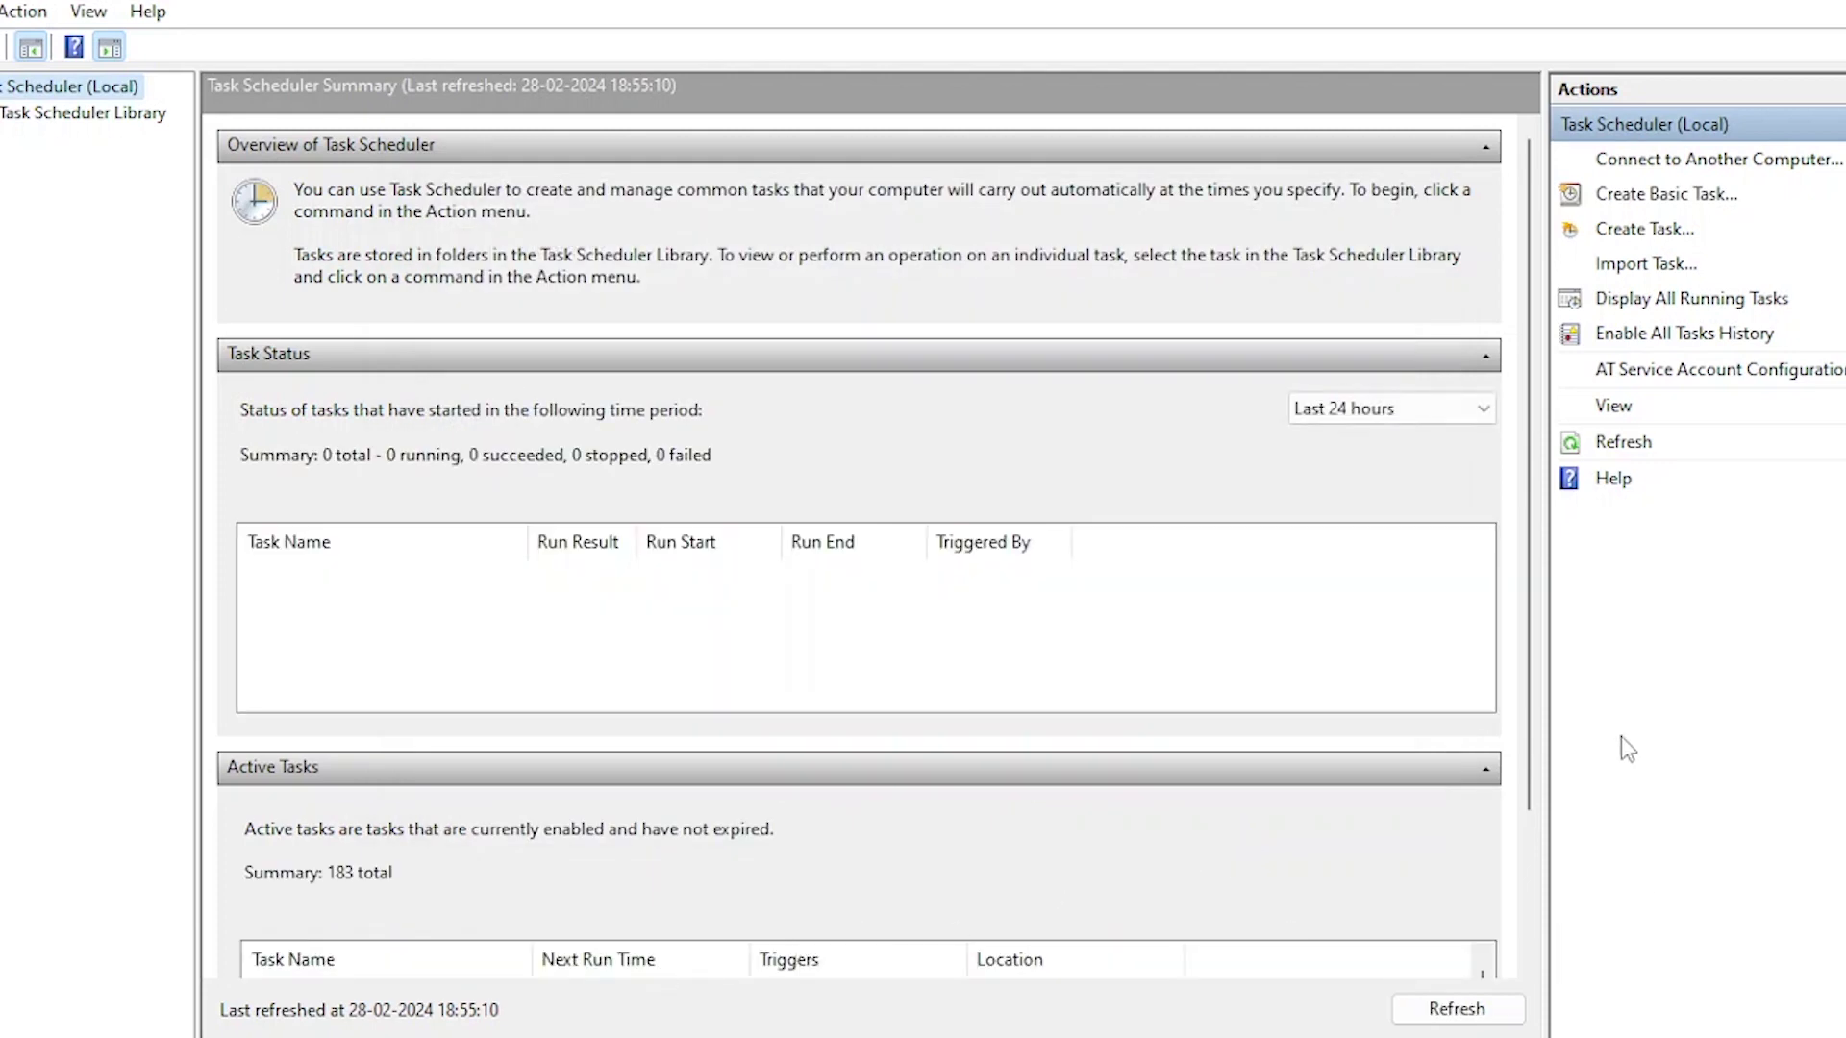
left_click(83, 113)
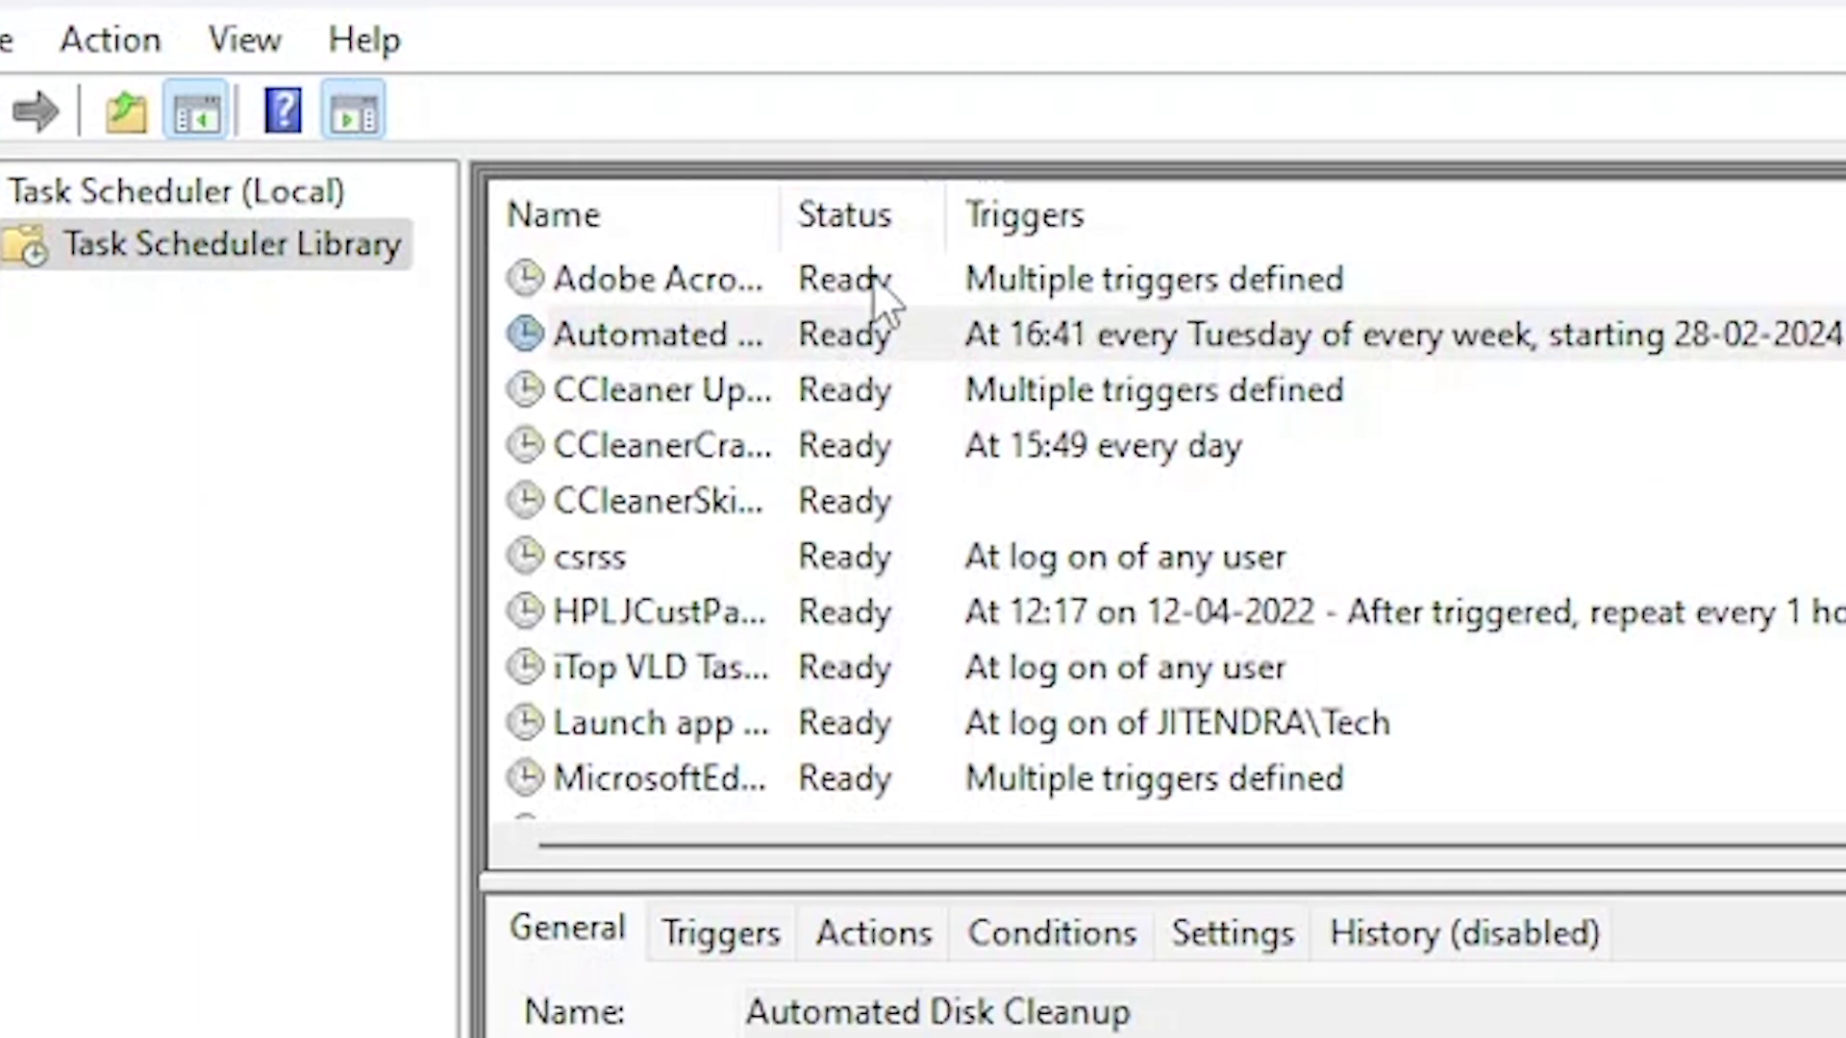
Step: Widen the Name column and locate Automated Disk Cleanup and Weekly system restart in the library
left_click_drag(775, 211, 1033, 233)
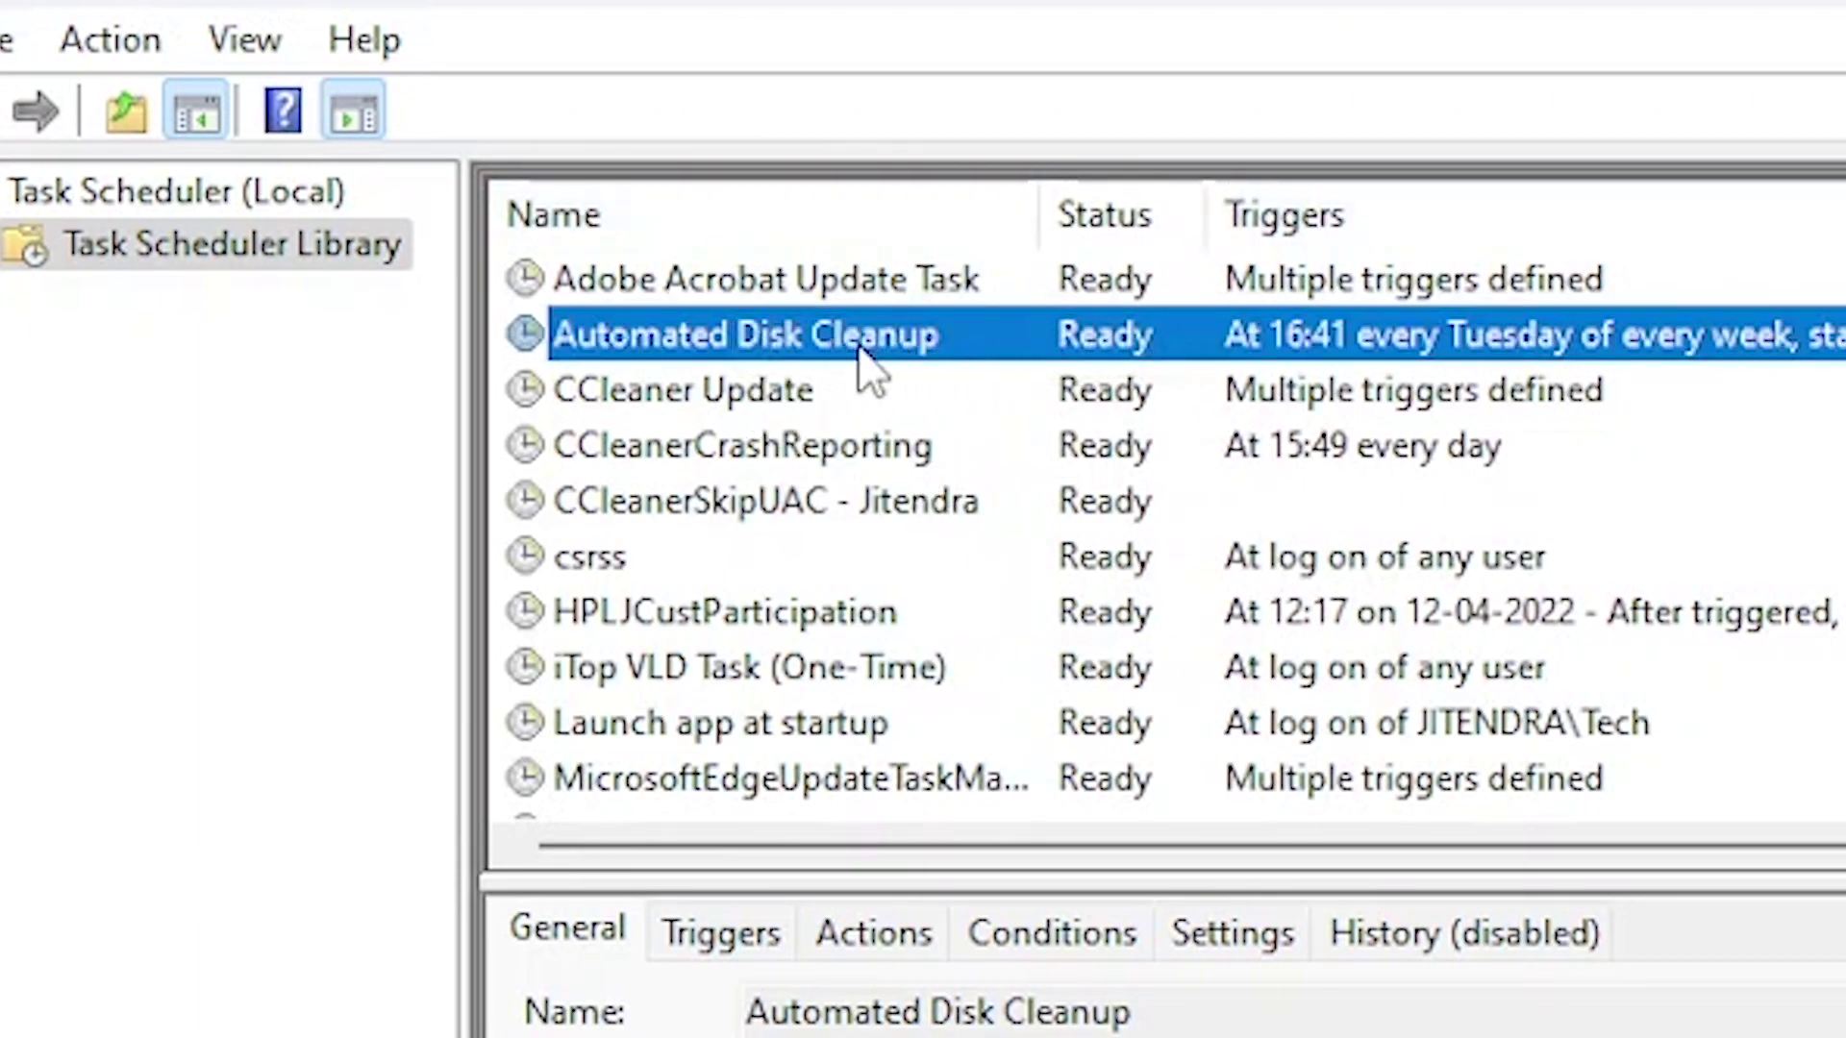
right_click(774, 349)
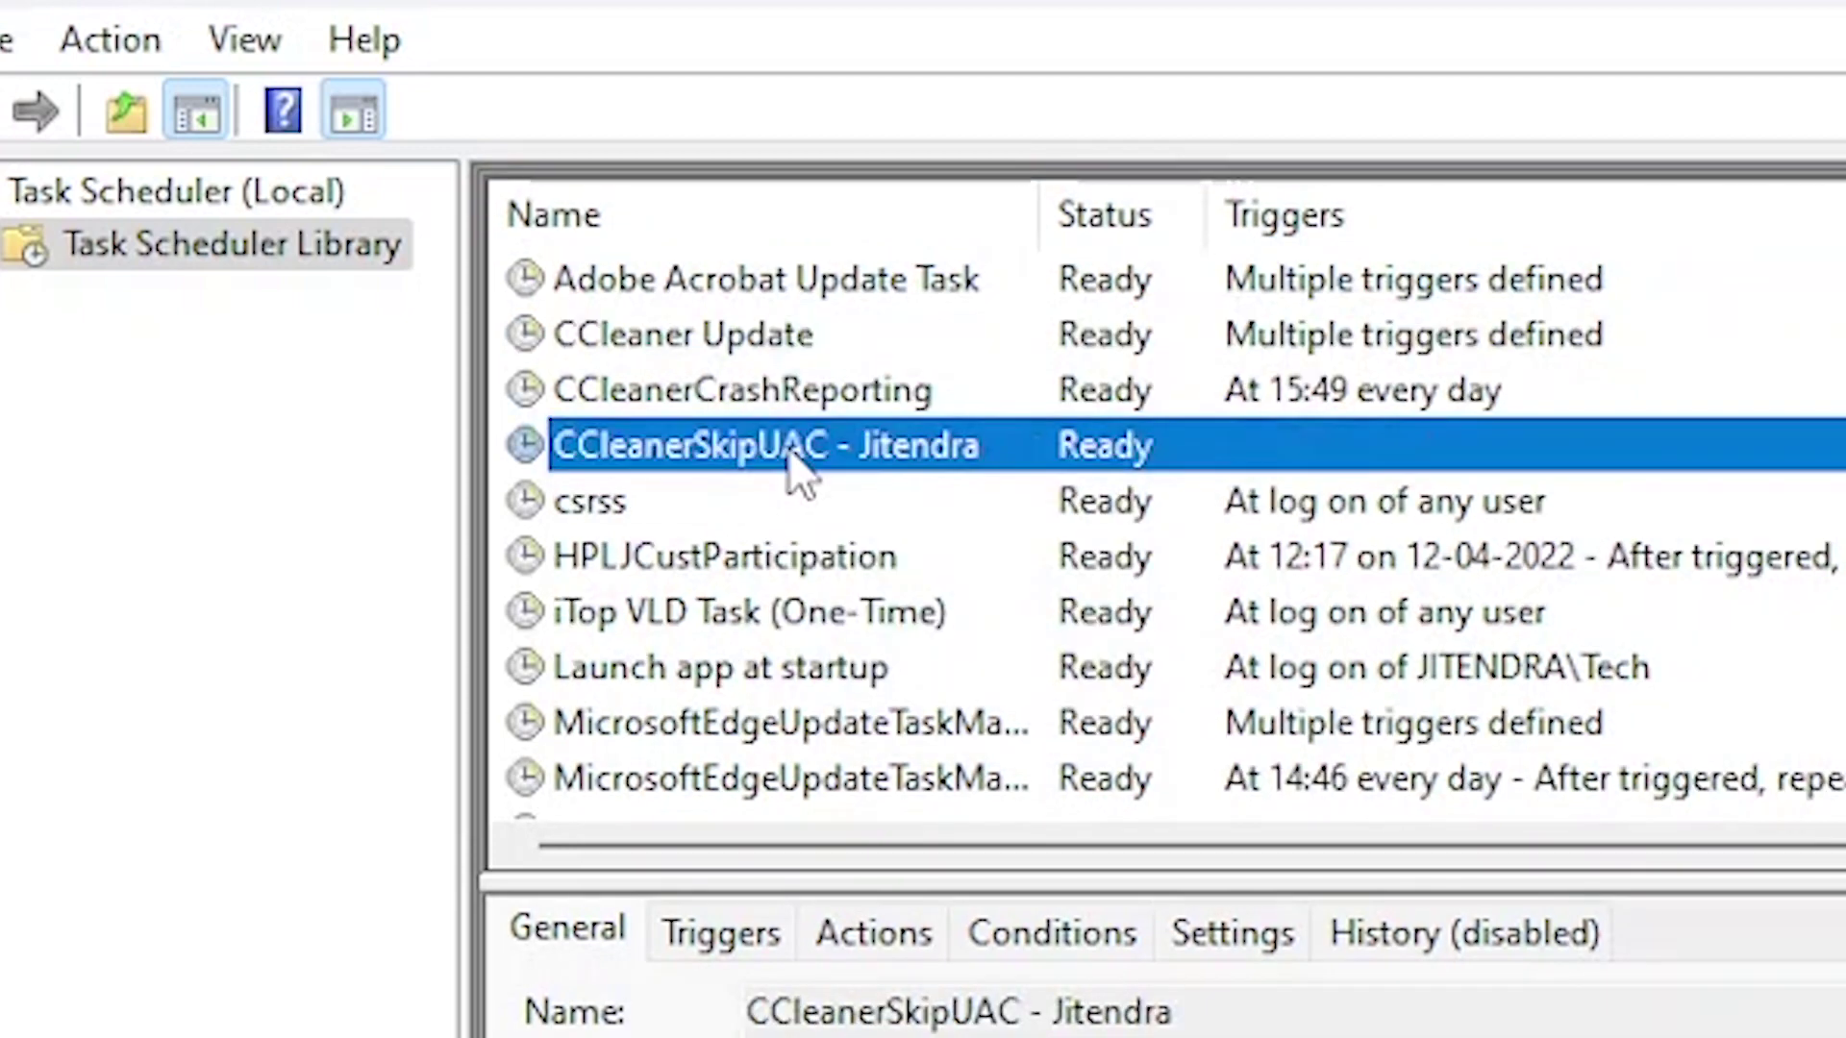
key("w")
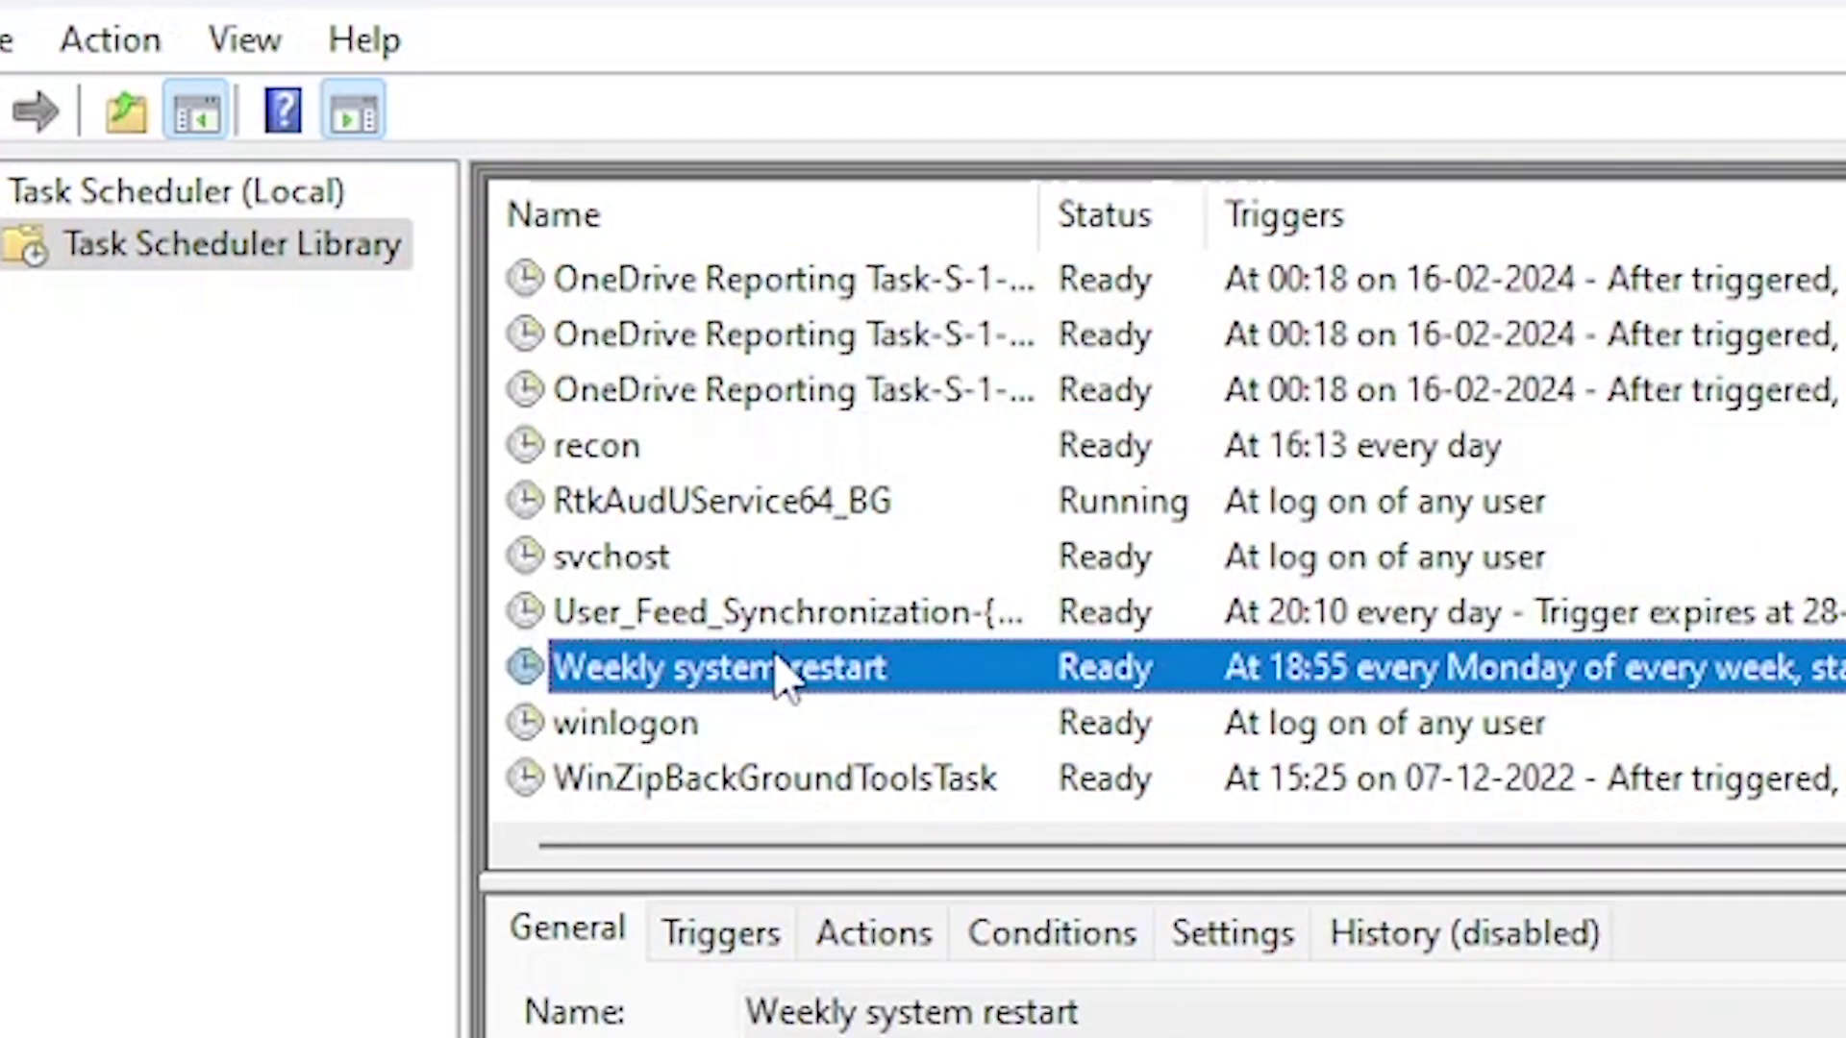